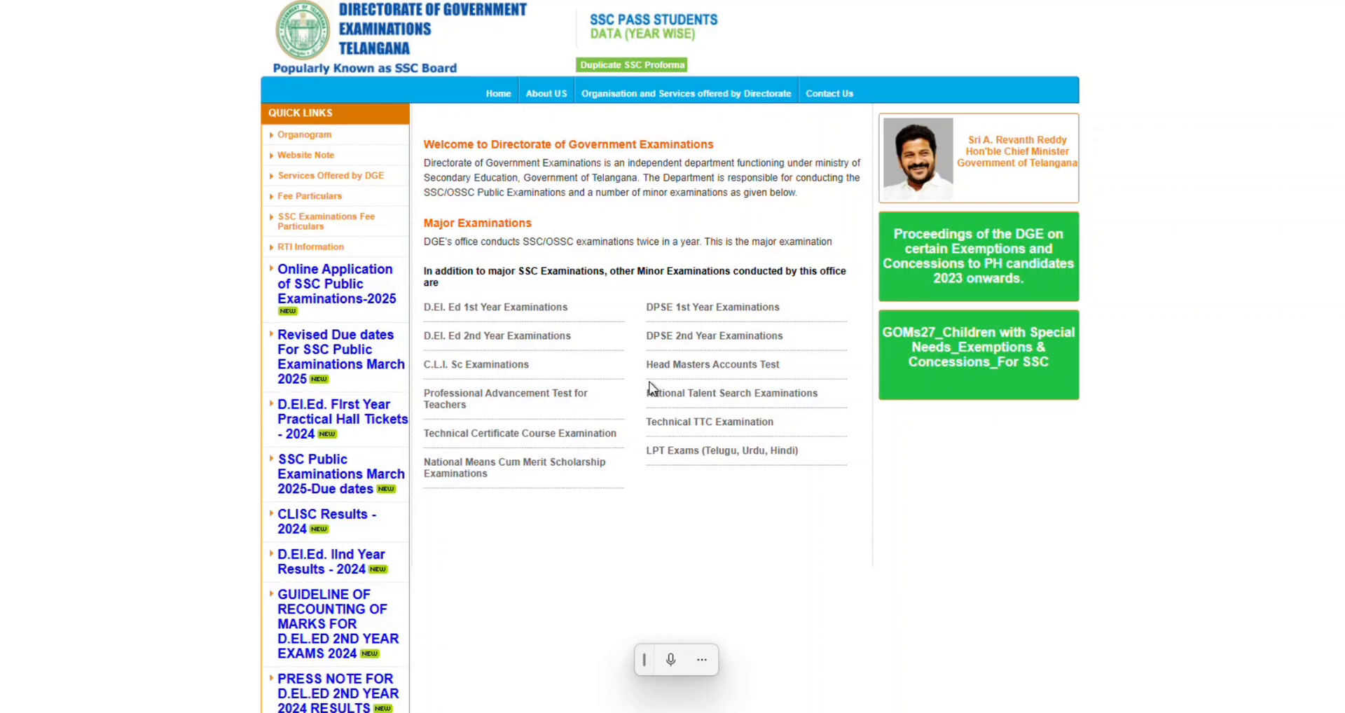
Open the SSC Public Examinations-2025 online application login from the DGE home page.
left_click(341, 306)
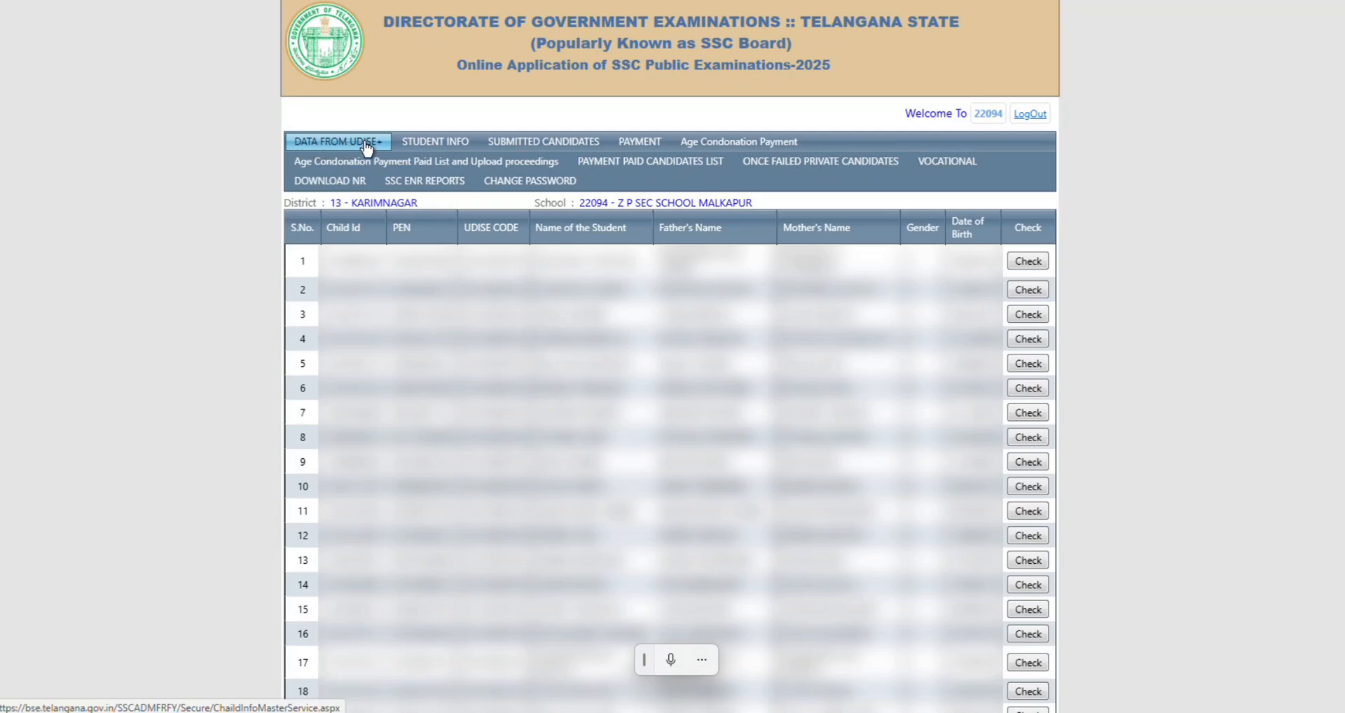
scroll(511, 439, "down", 4)
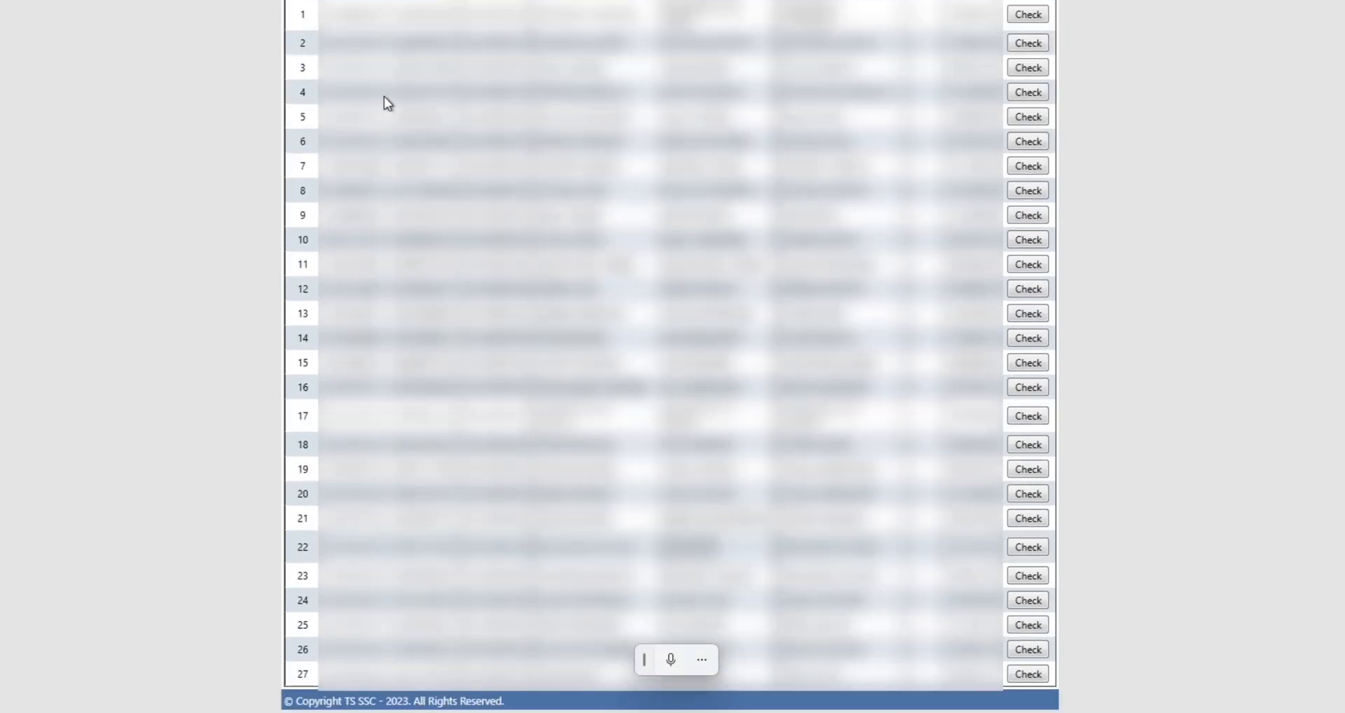
scroll(457, 524, "up", 3)
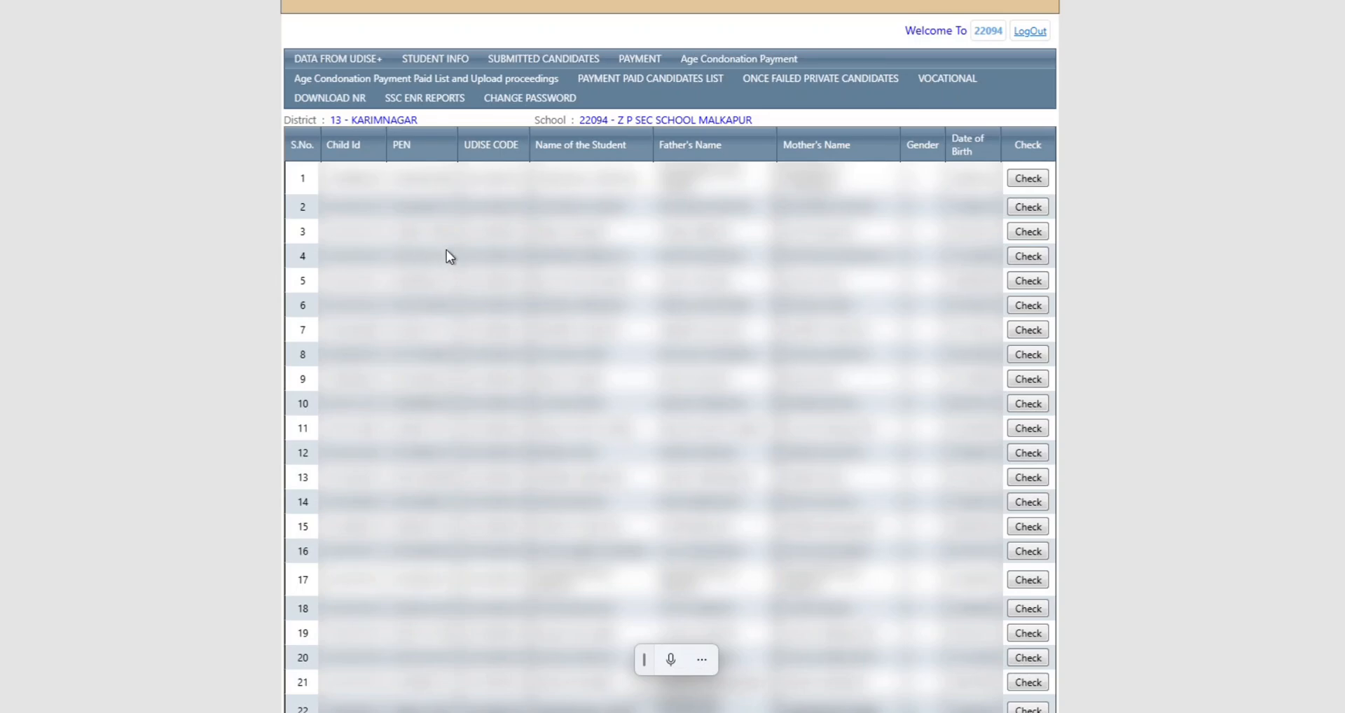
scroll(658, 410, "down", 2)
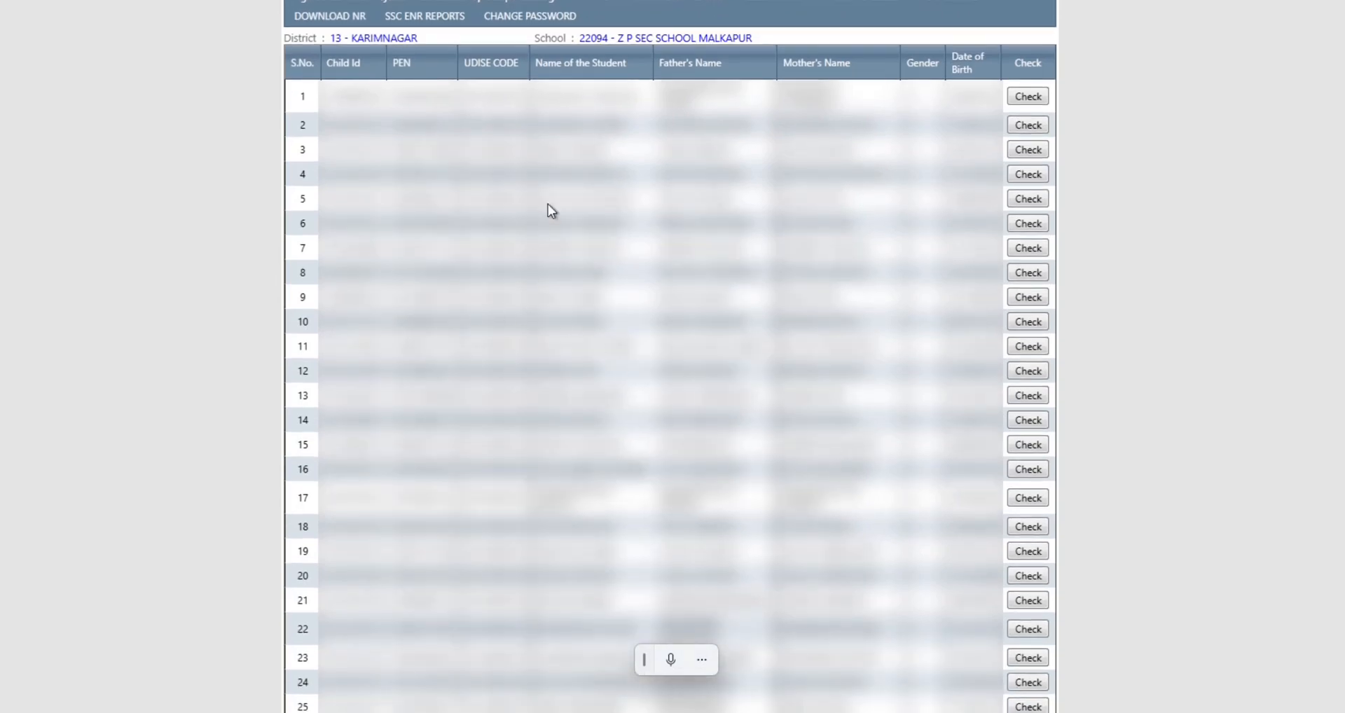
scroll(829, 323, "down", 2)
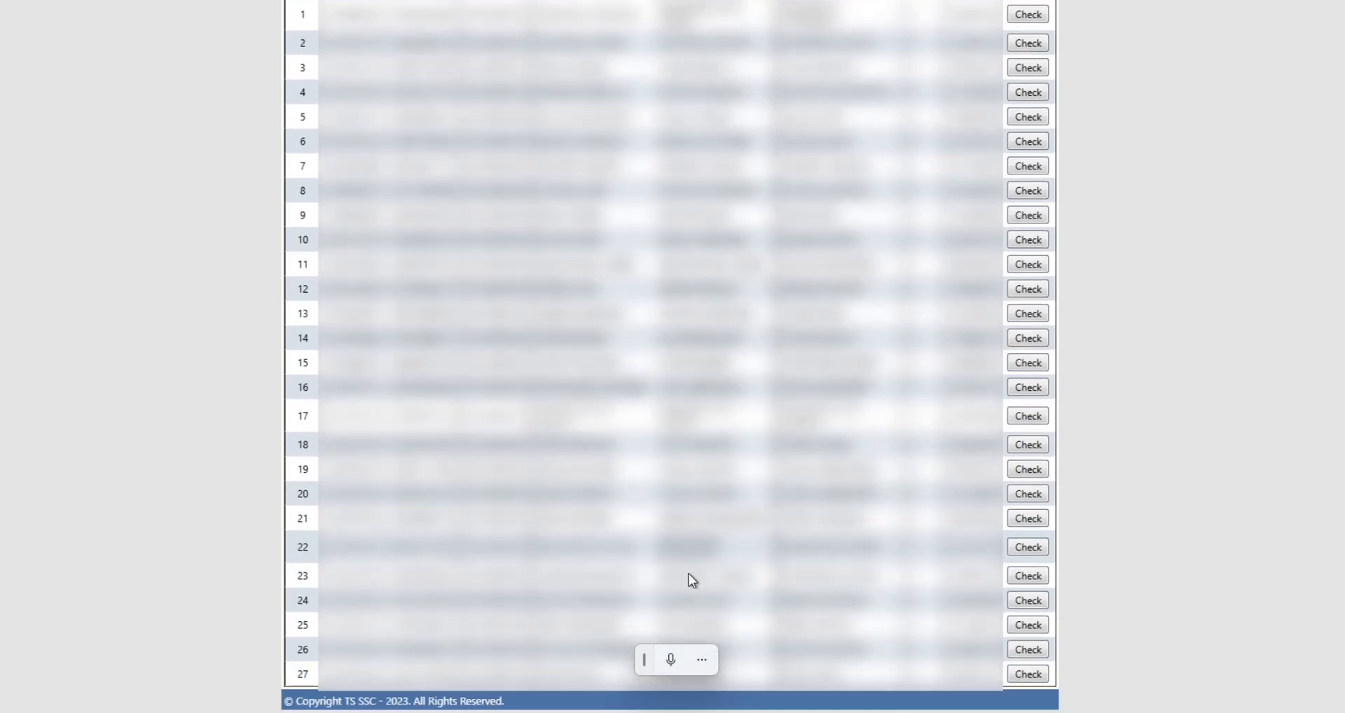
scroll(766, 517, "up", 4)
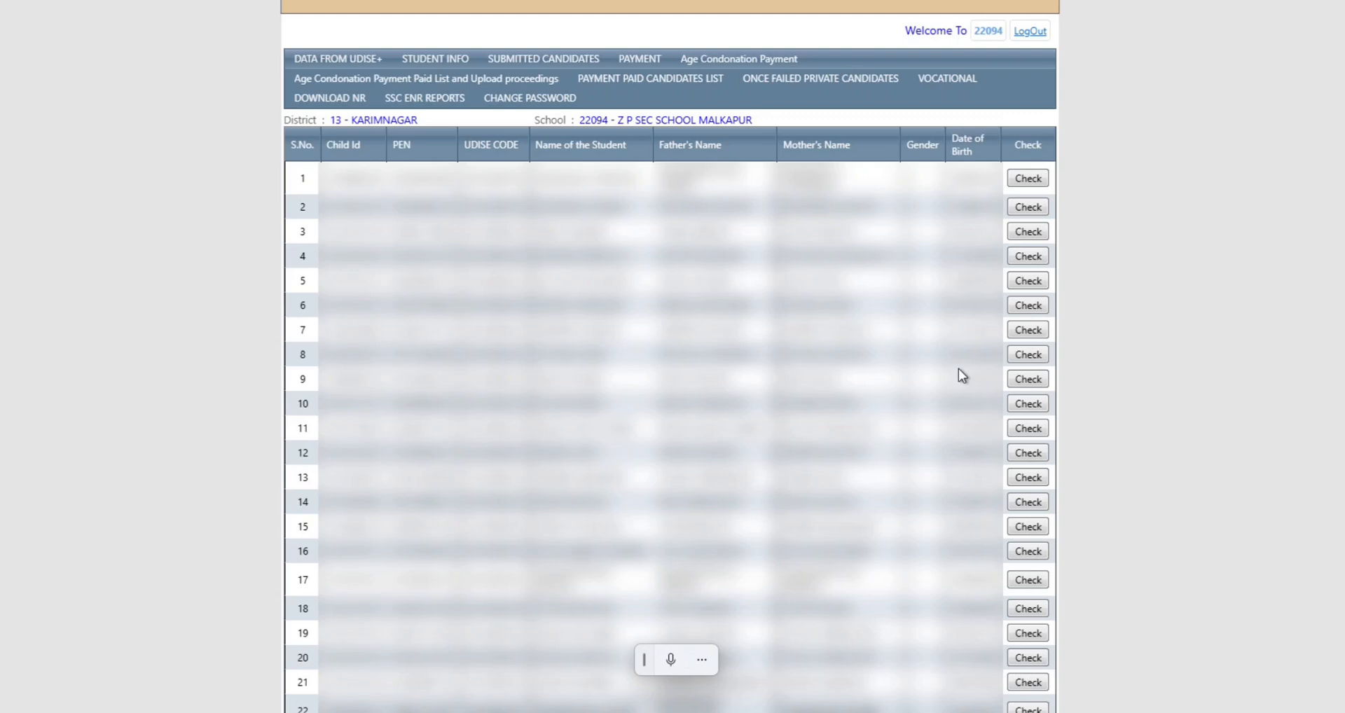
left_click(1030, 180)
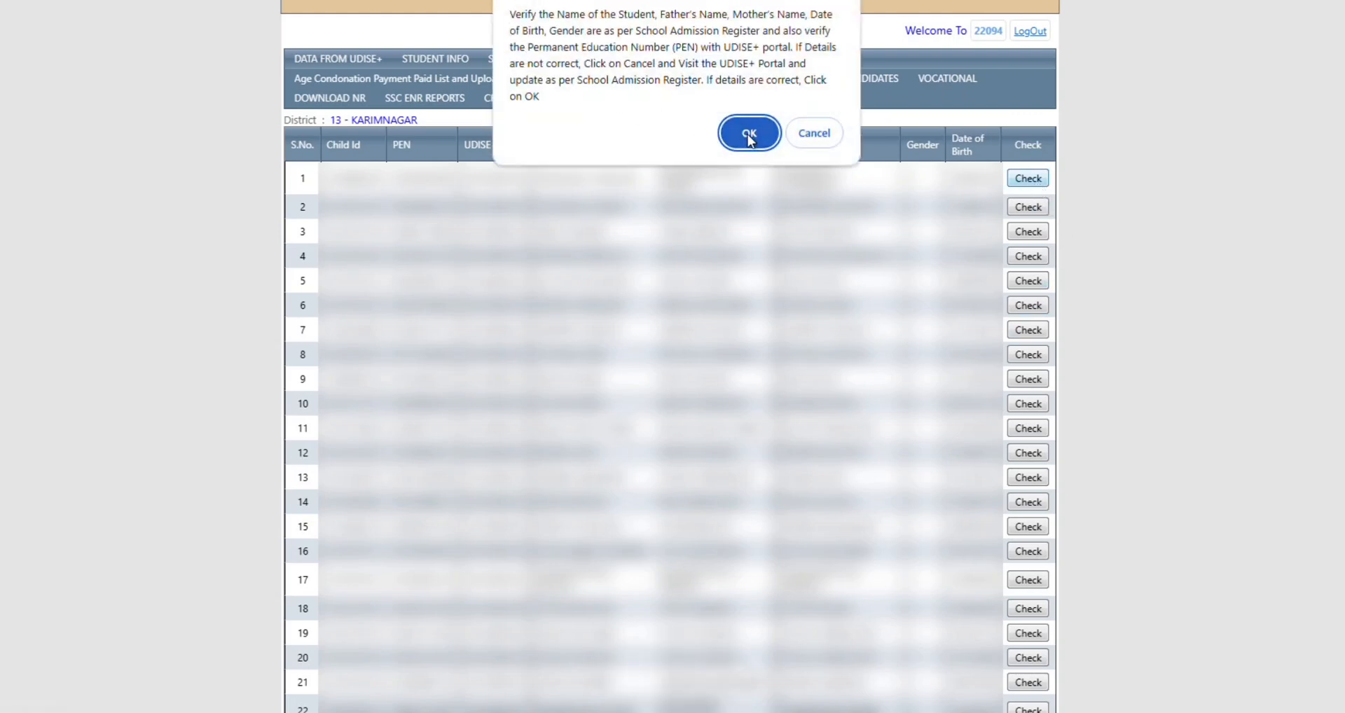
left_click(816, 134)
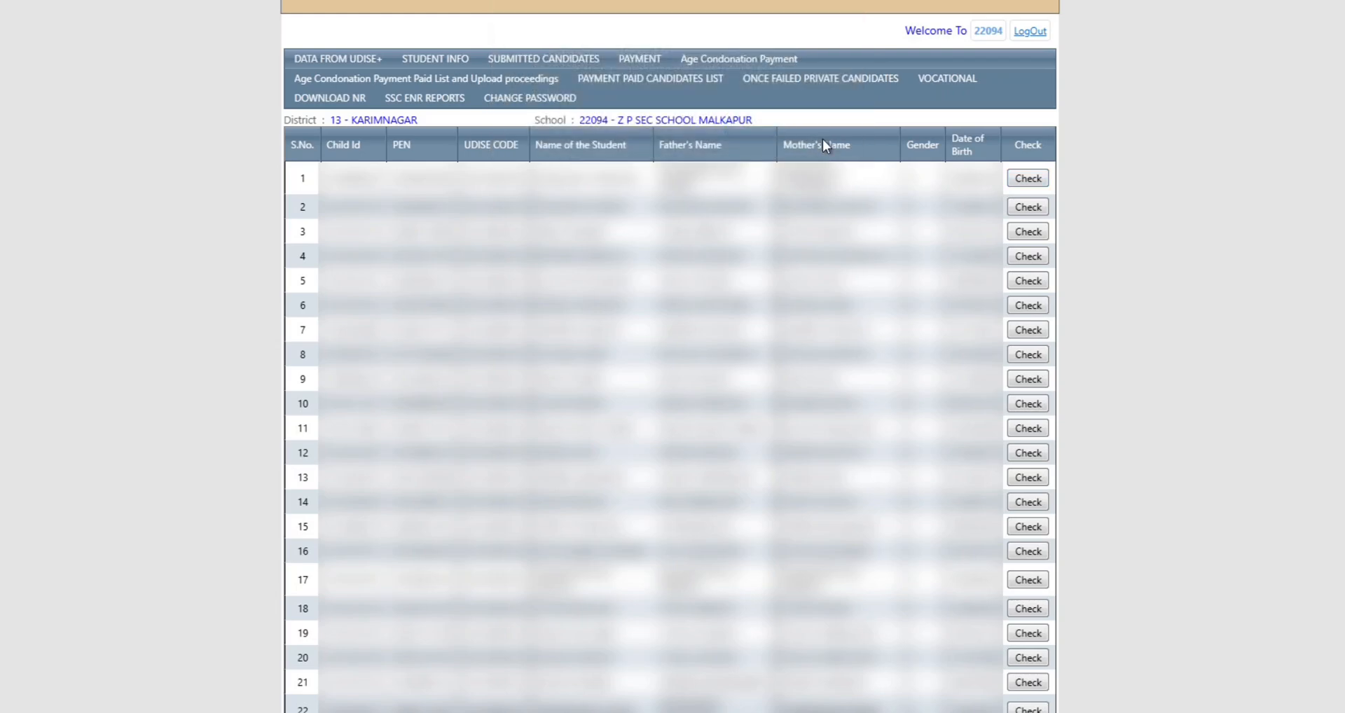
scroll(922, 344, "up", 2)
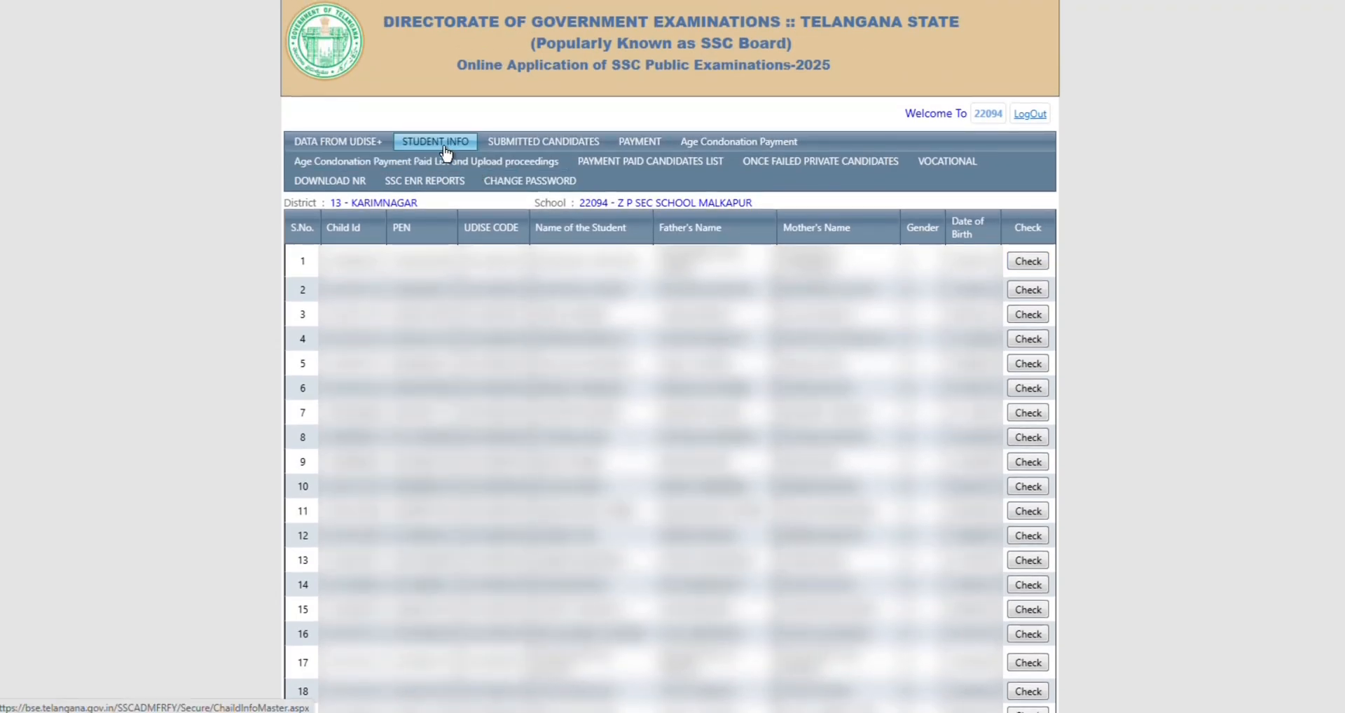
List the submitted candidates under Student Info and review them, each still showing fee Not Paid.
left_click(445, 148)
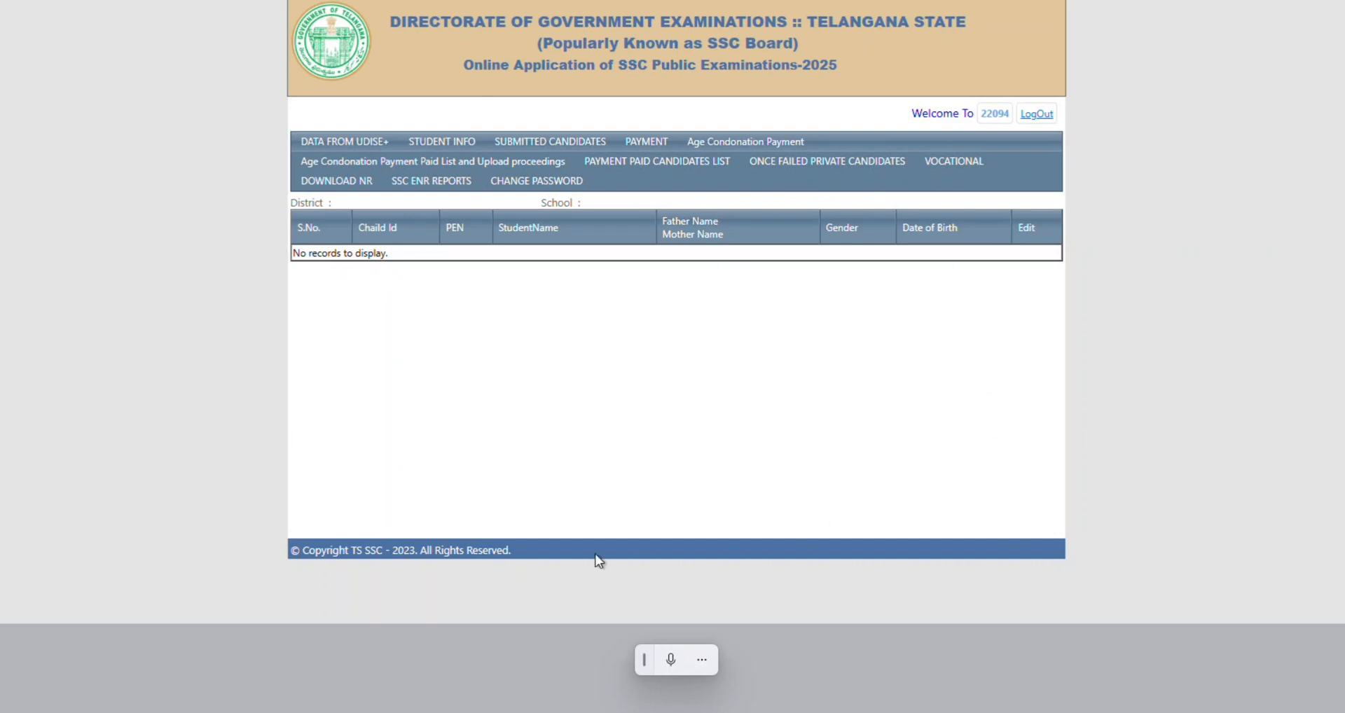
mouse_move(456, 184)
left_click(578, 154)
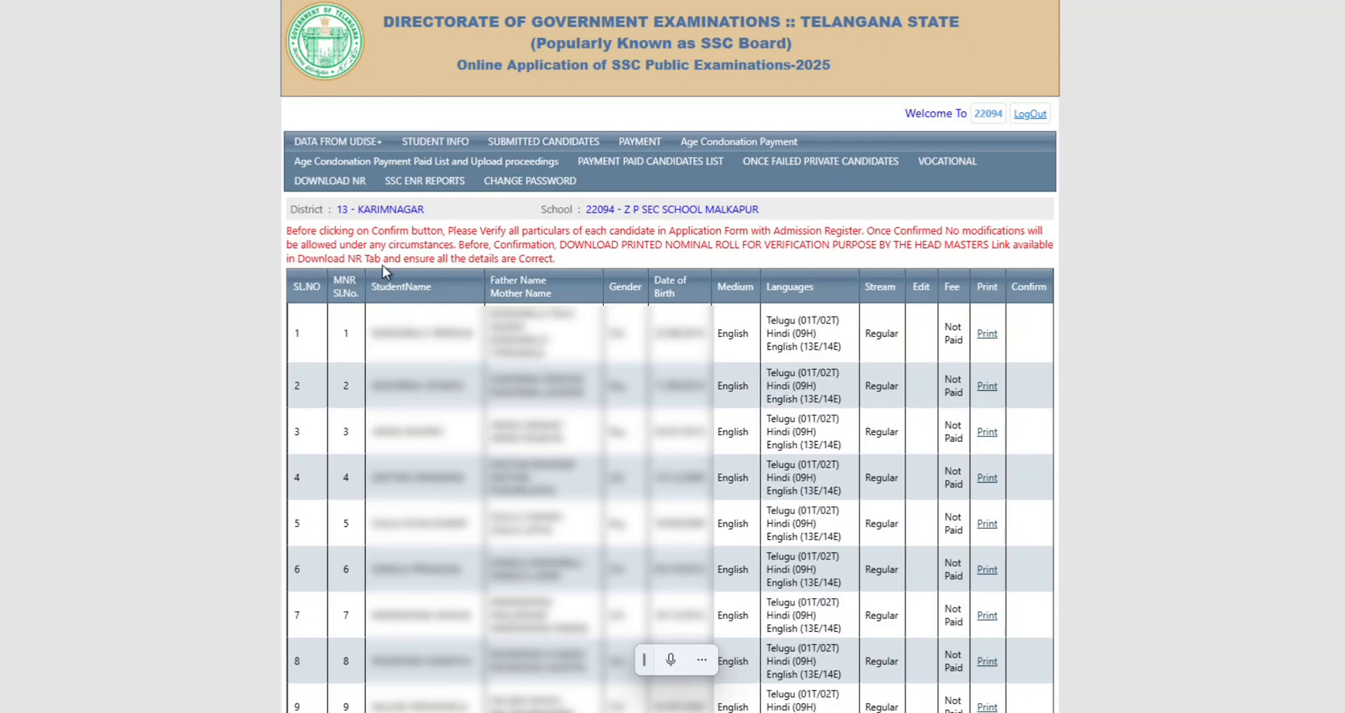
scroll(1036, 580, "down", 8)
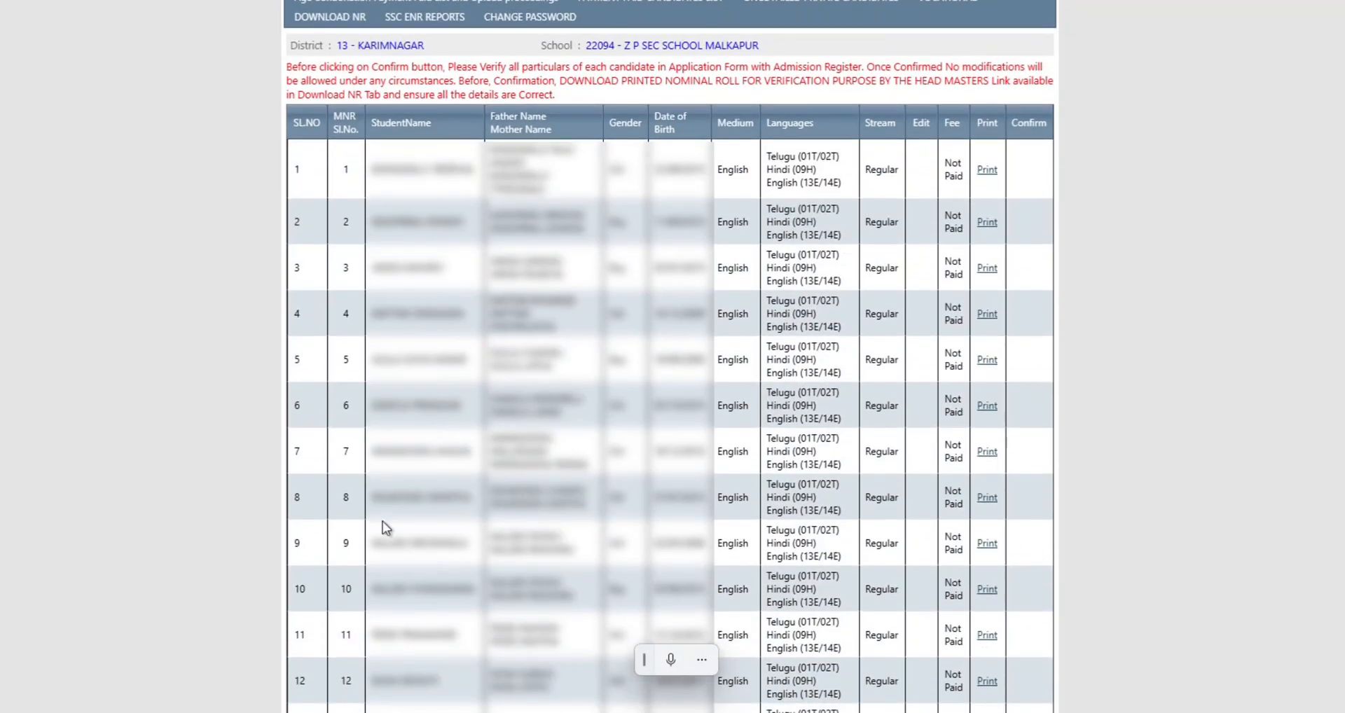
scroll(645, 431, "up", 5)
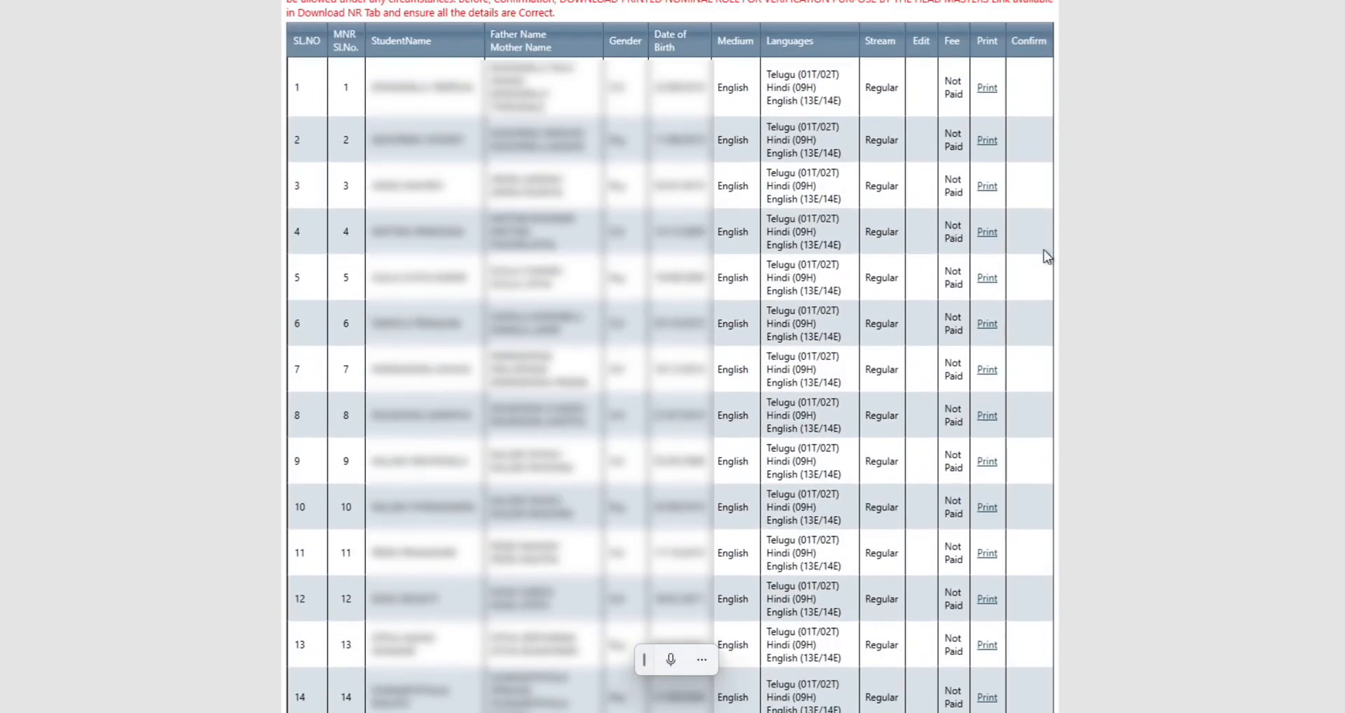
scroll(1055, 273, "up", 2)
scroll(1057, 280, "down", 3)
scroll(738, 455, "down", 3)
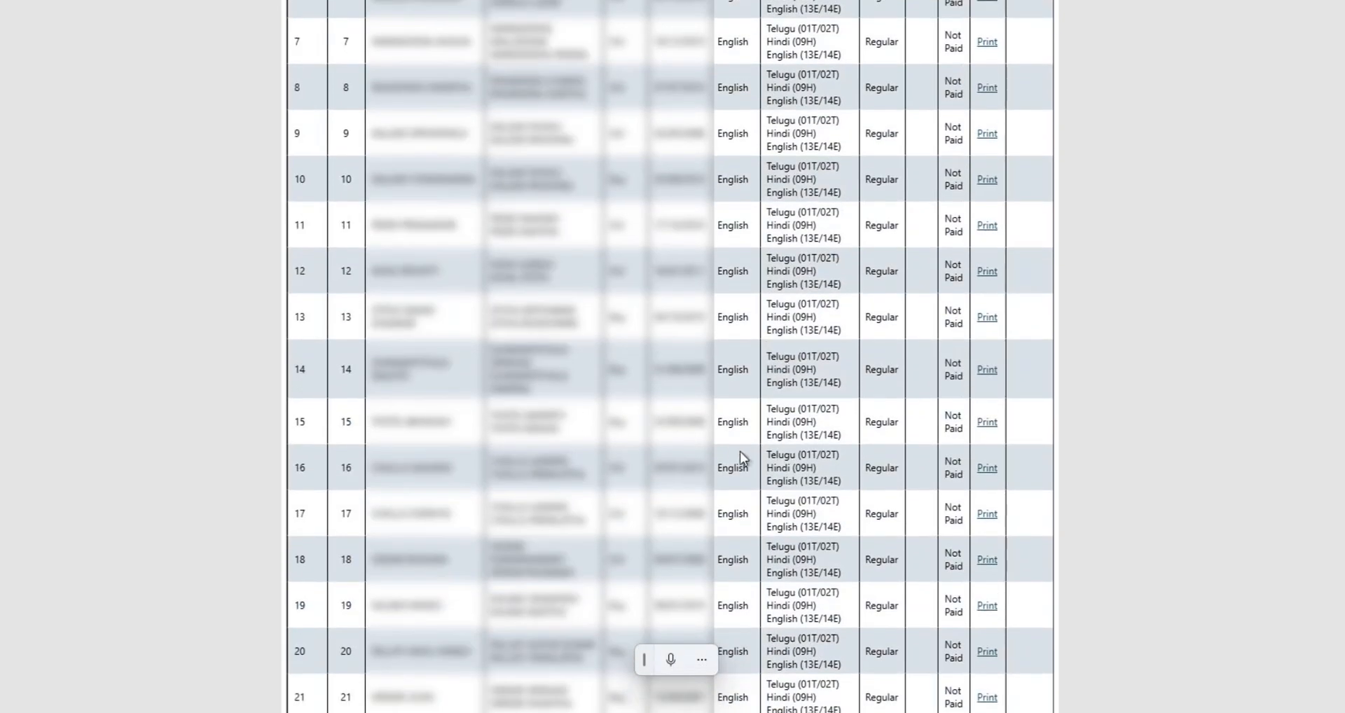
scroll(738, 443, "up", 4)
scroll(1061, 429, "up", 2)
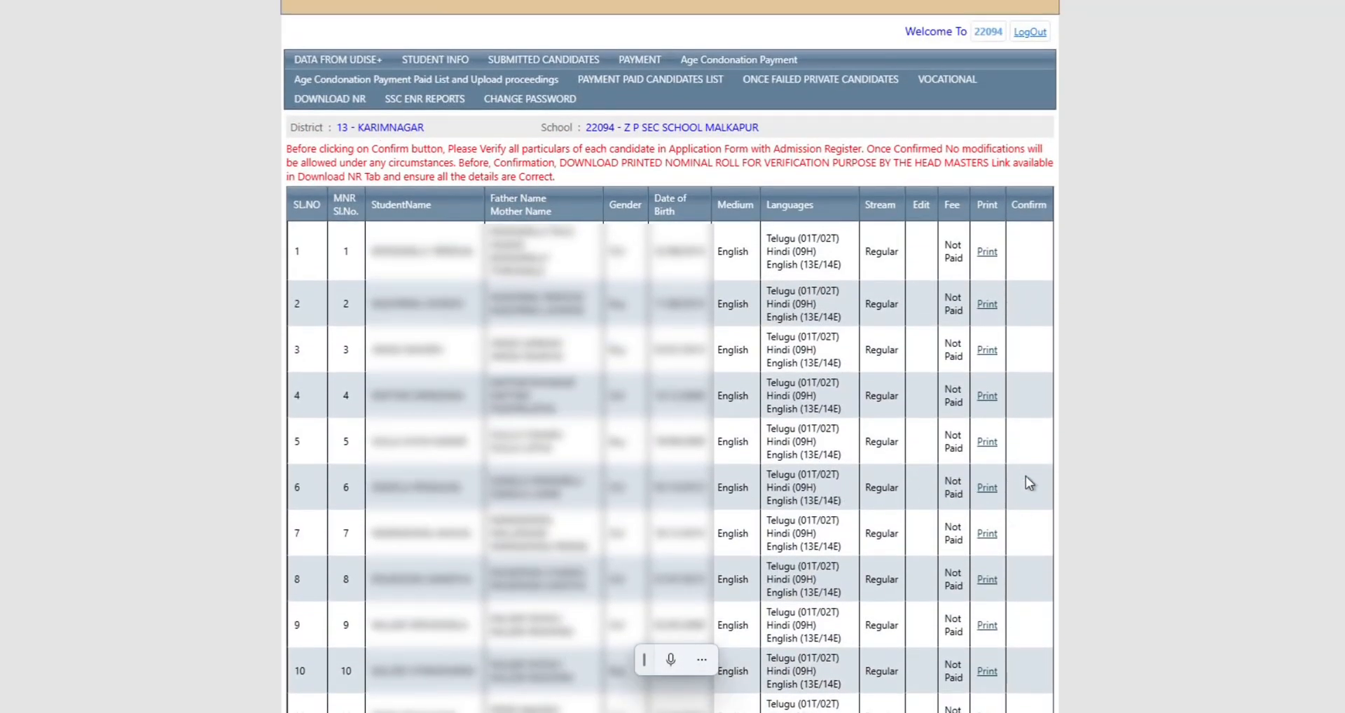
scroll(1029, 494, "up", 1)
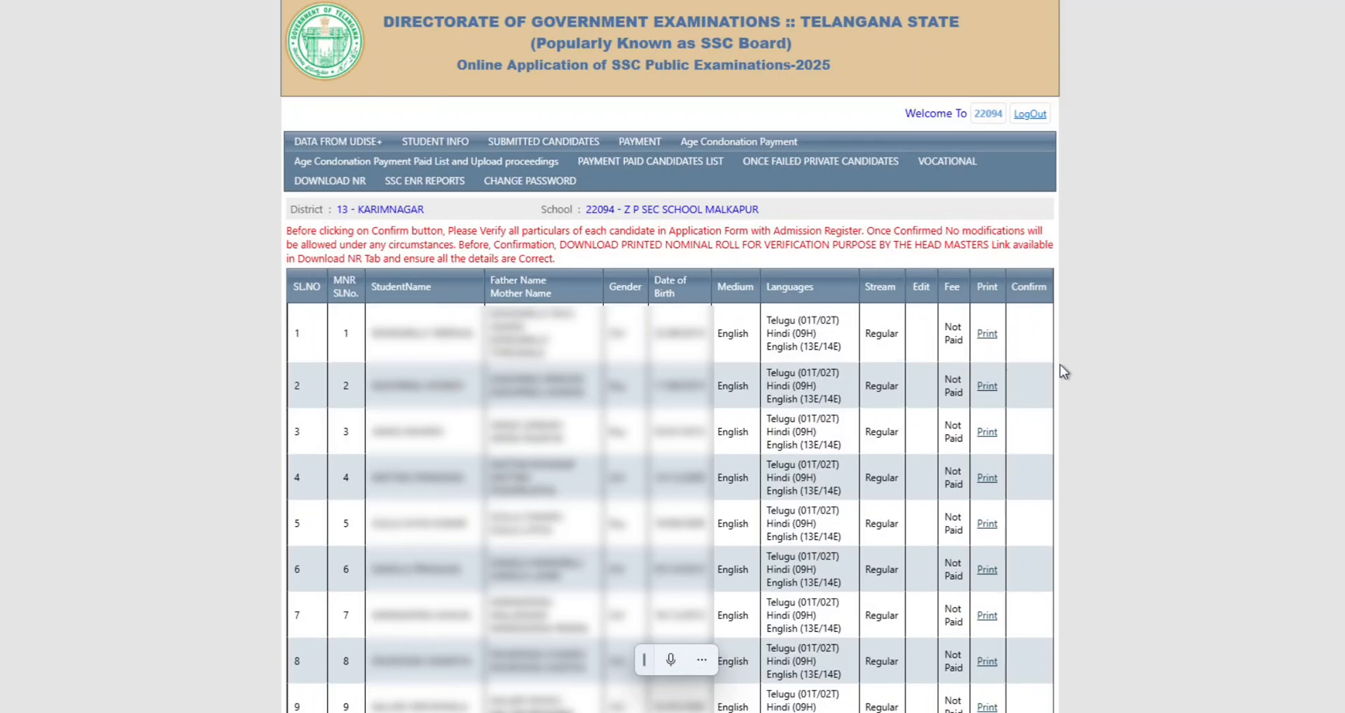
scroll(1039, 396, "down", 2)
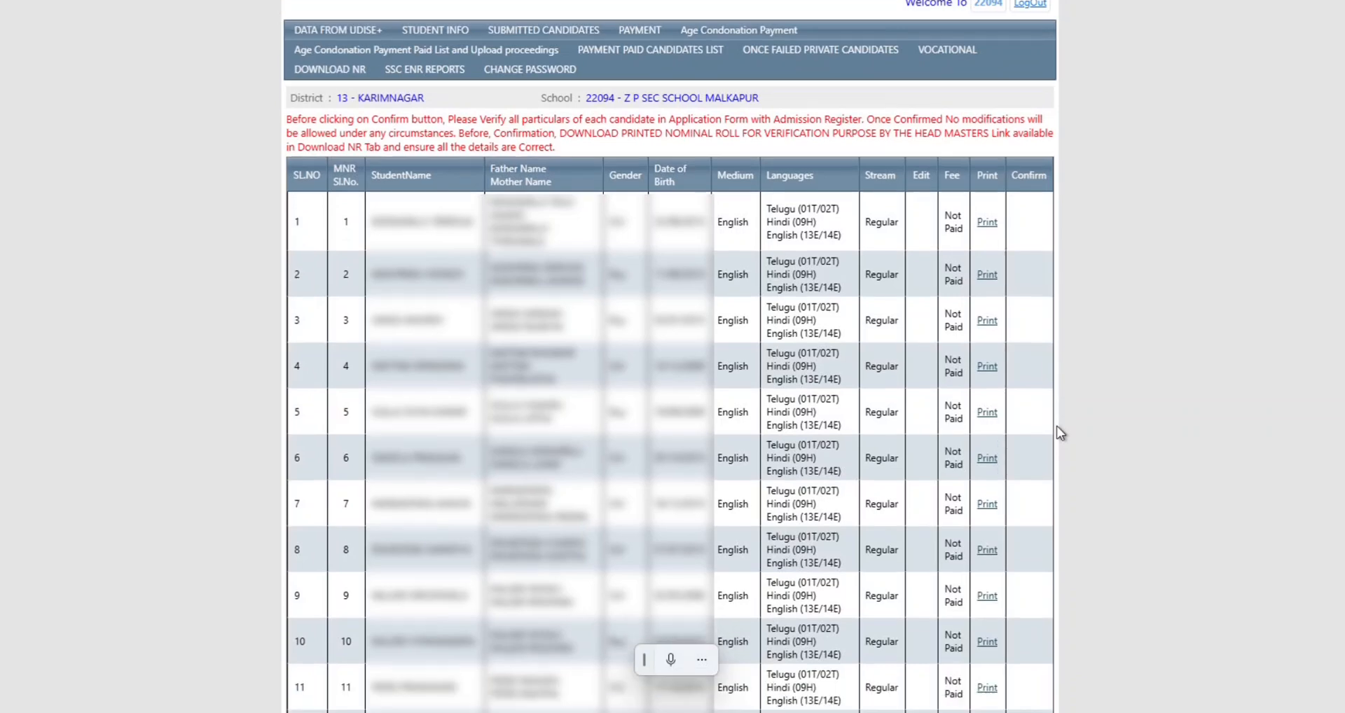
scroll(1060, 433, "up", 2)
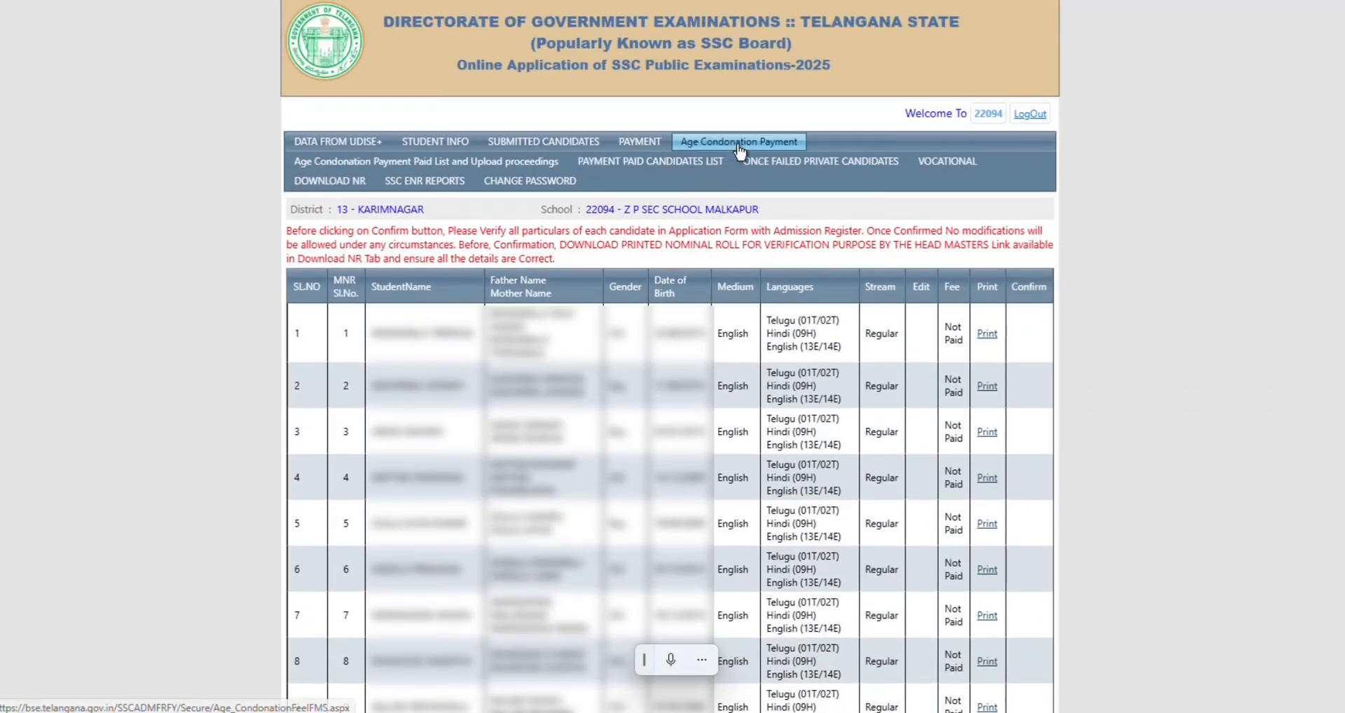
left_click(737, 145)
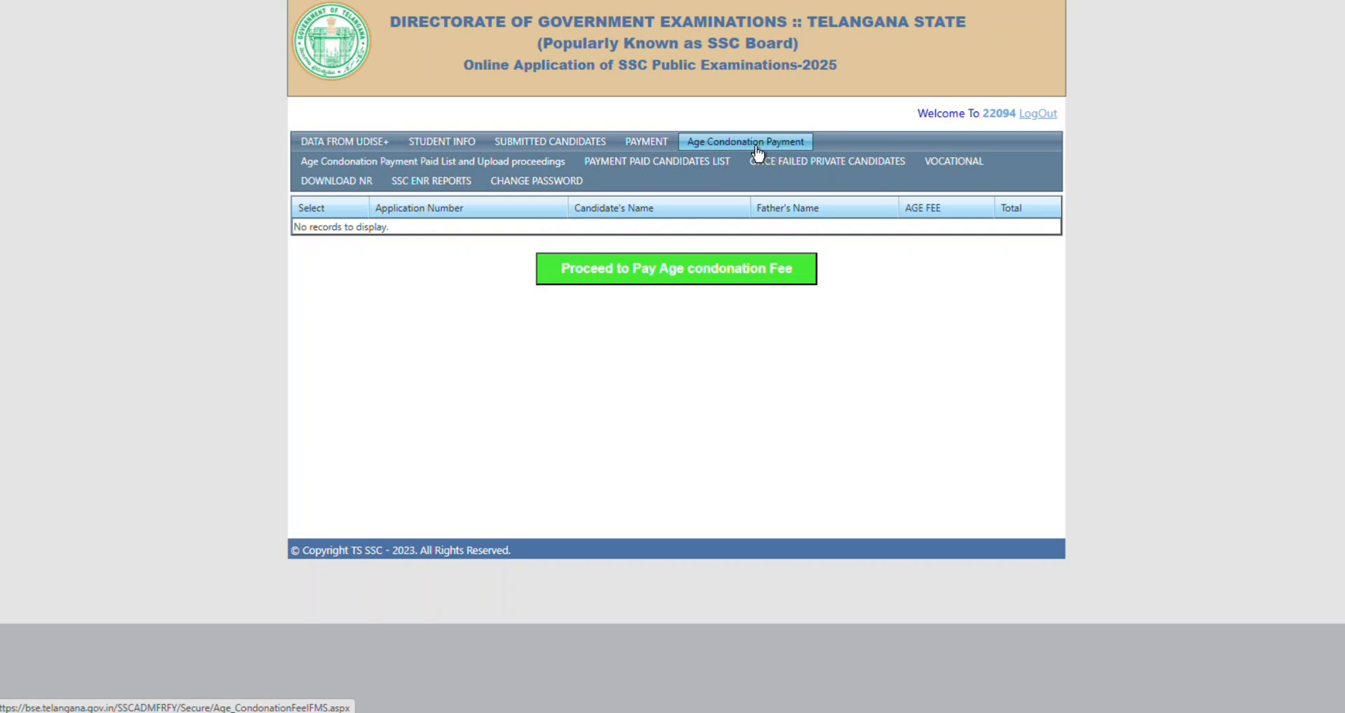
left_click(470, 168)
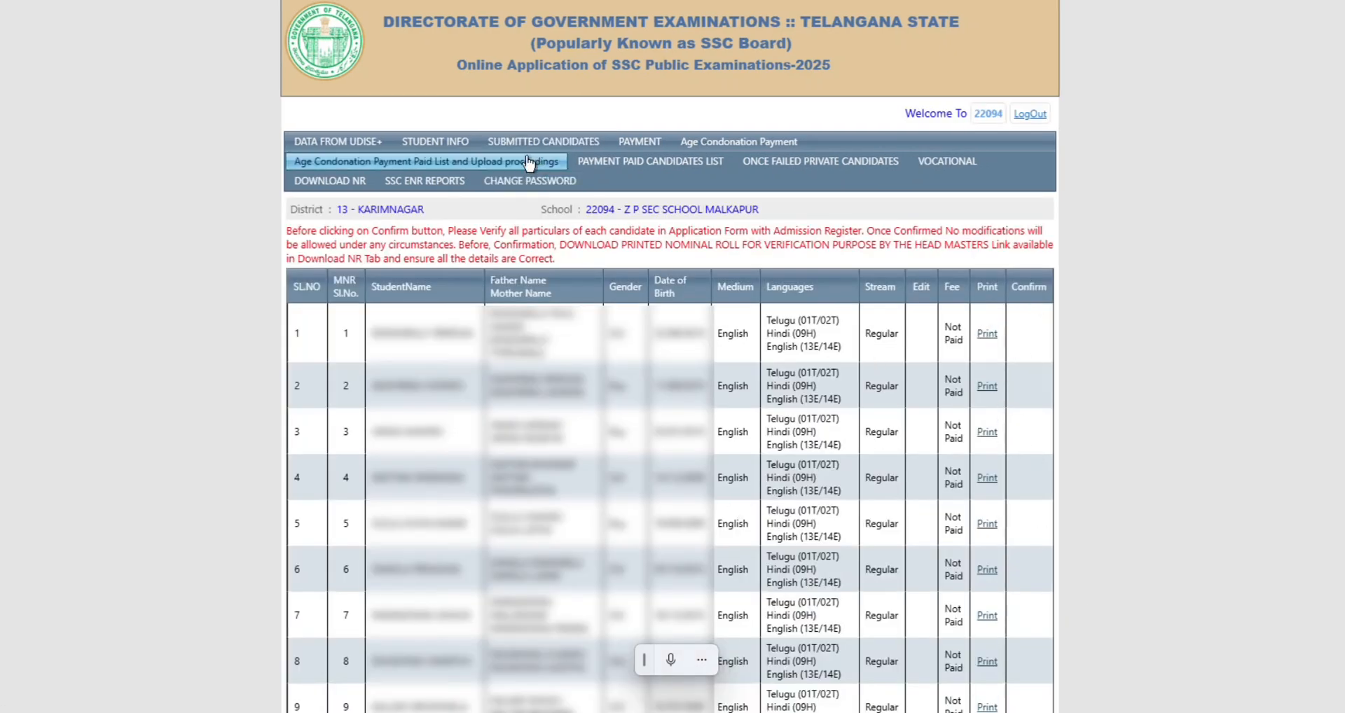
scroll(638, 367, "down", 3)
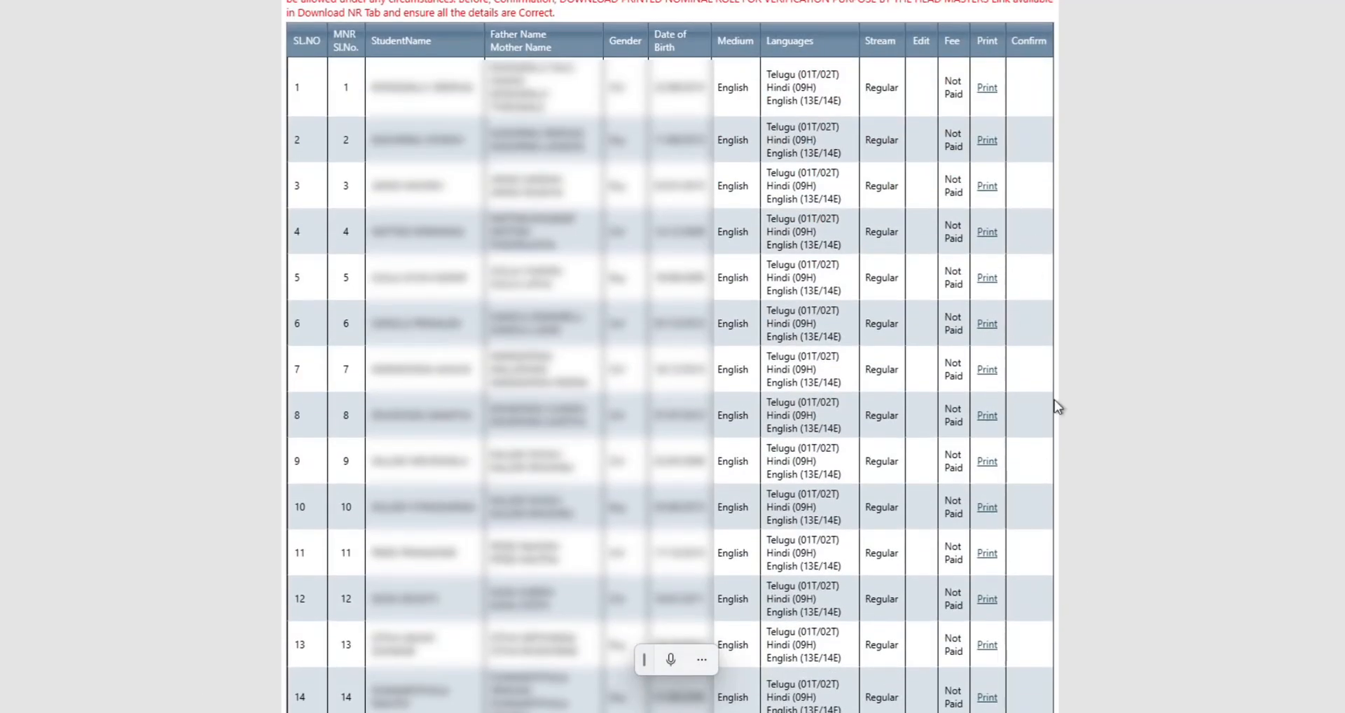
scroll(1075, 528, "down", 4)
scroll(1071, 471, "up", 4)
scroll(1069, 471, "down", 2)
scroll(1066, 456, "up", 5)
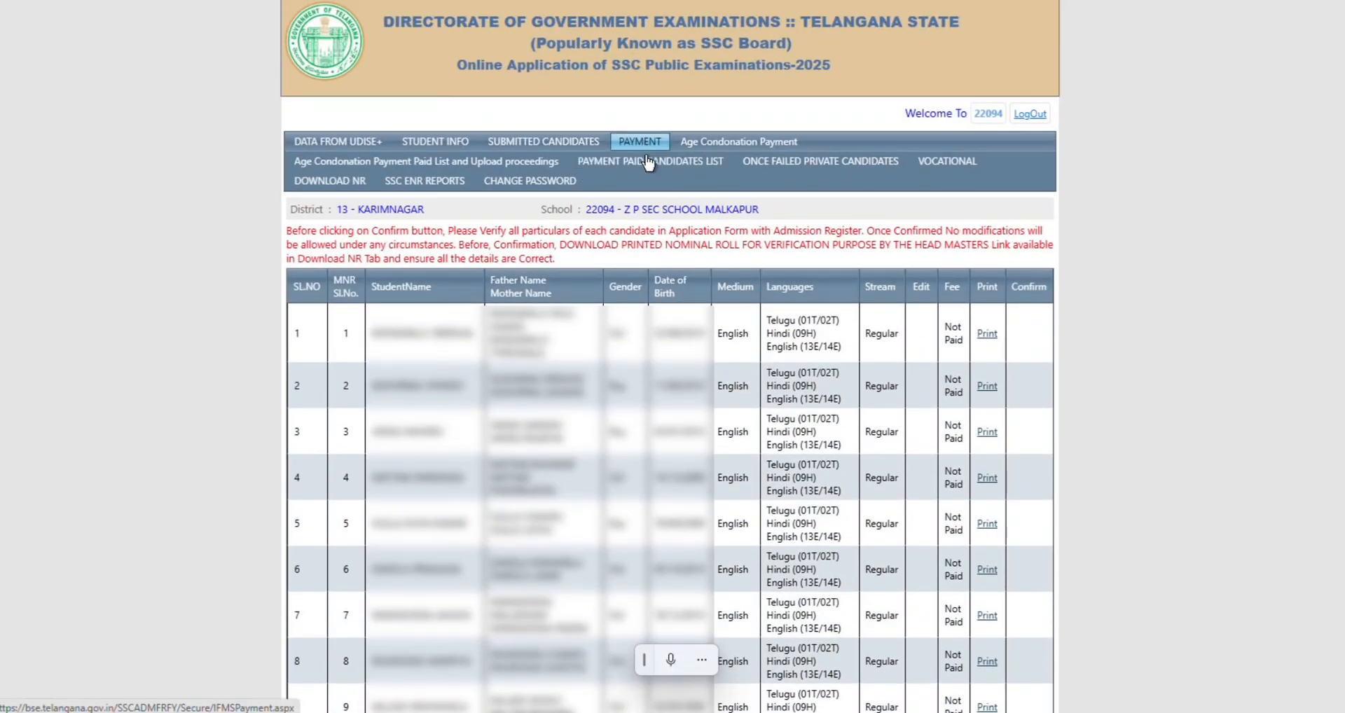
Go from the Payment fee list to the Age Condonation Payment Paid List for uploading proceedings.
left_click(639, 140)
scroll(569, 384, "down", 1)
scroll(569, 384, "down", 1)
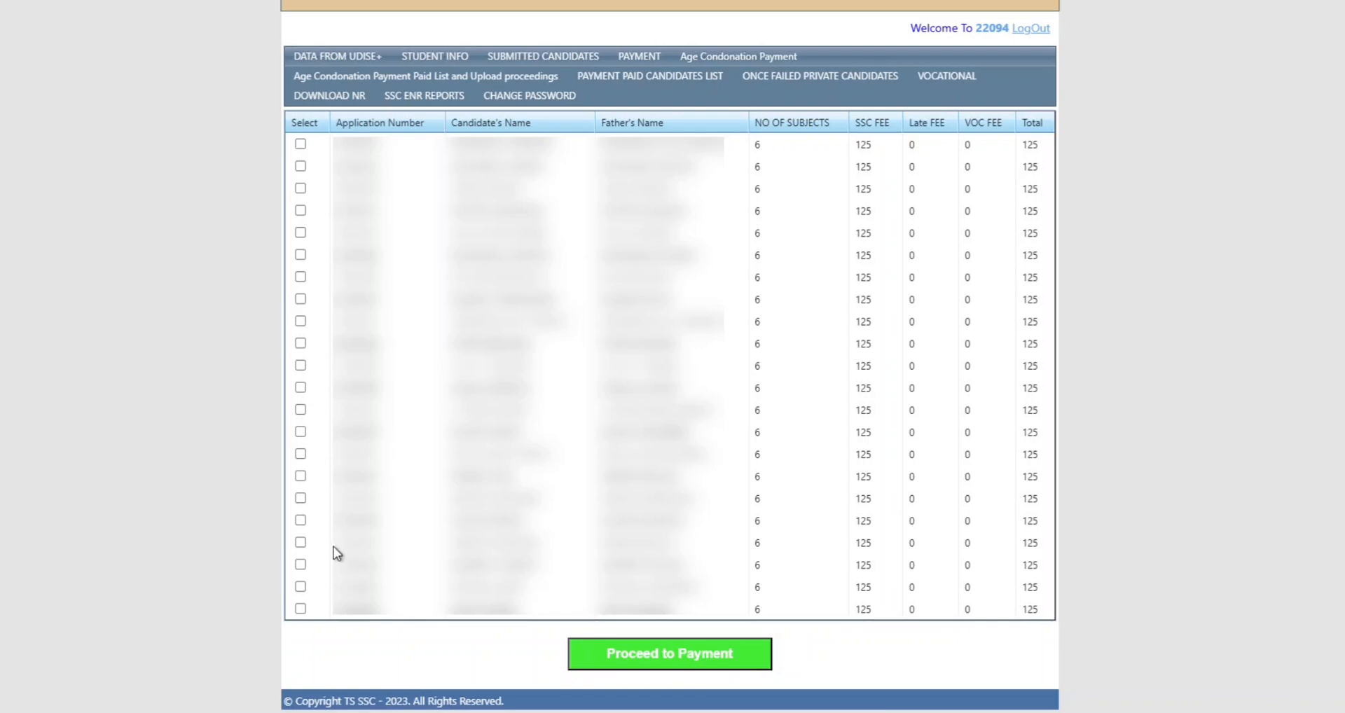
scroll(495, 503, "up", 2)
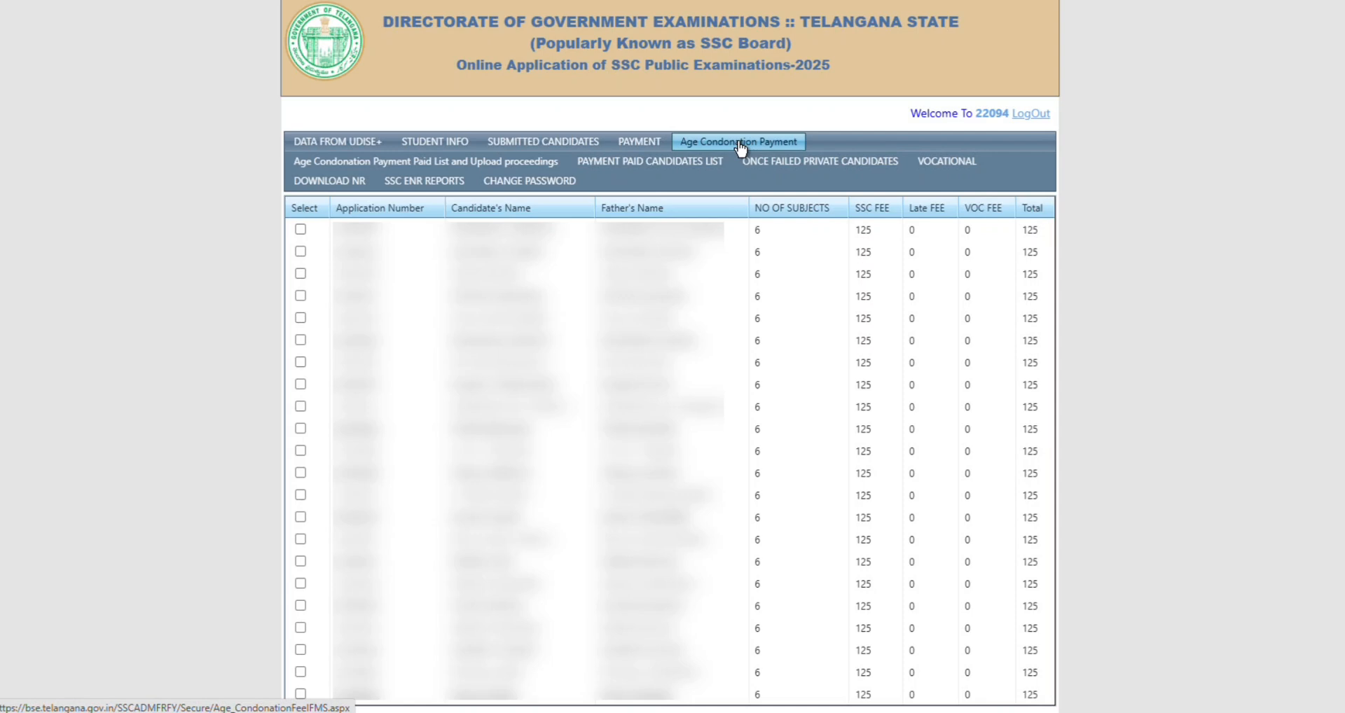
left_click(447, 170)
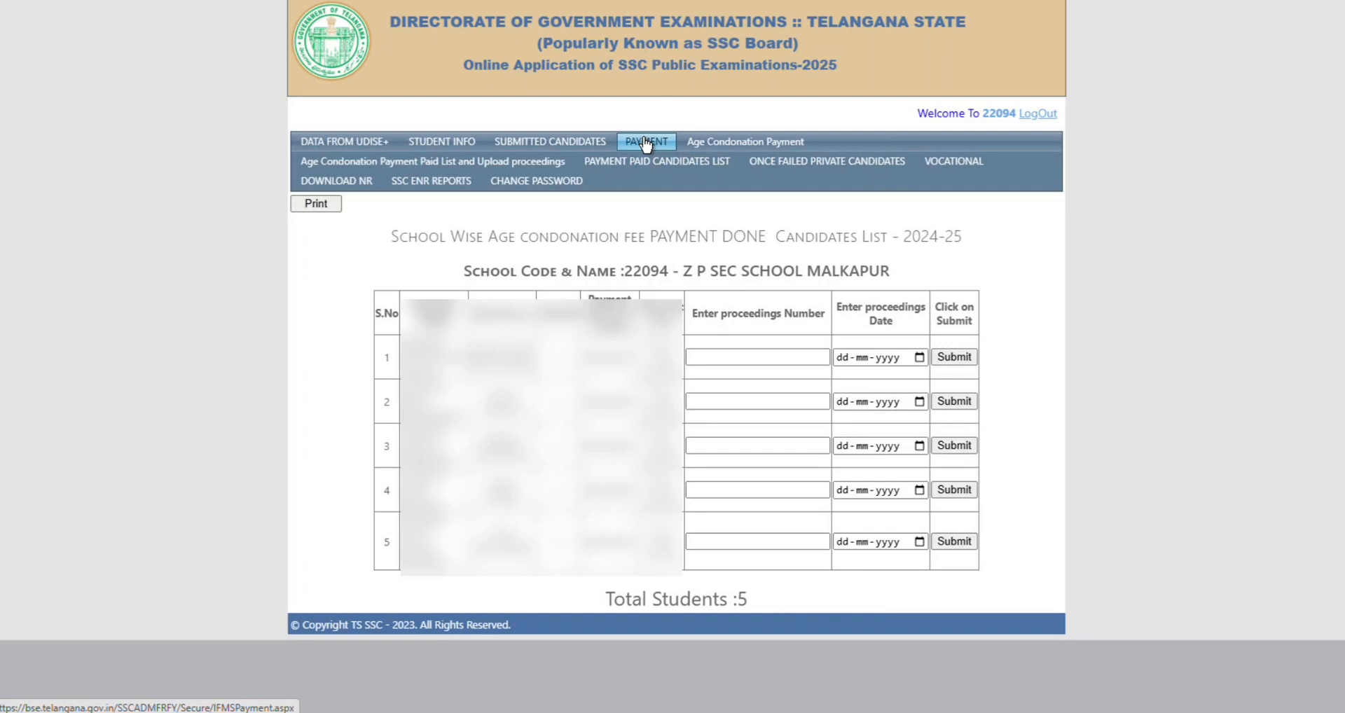
left_click(723, 356)
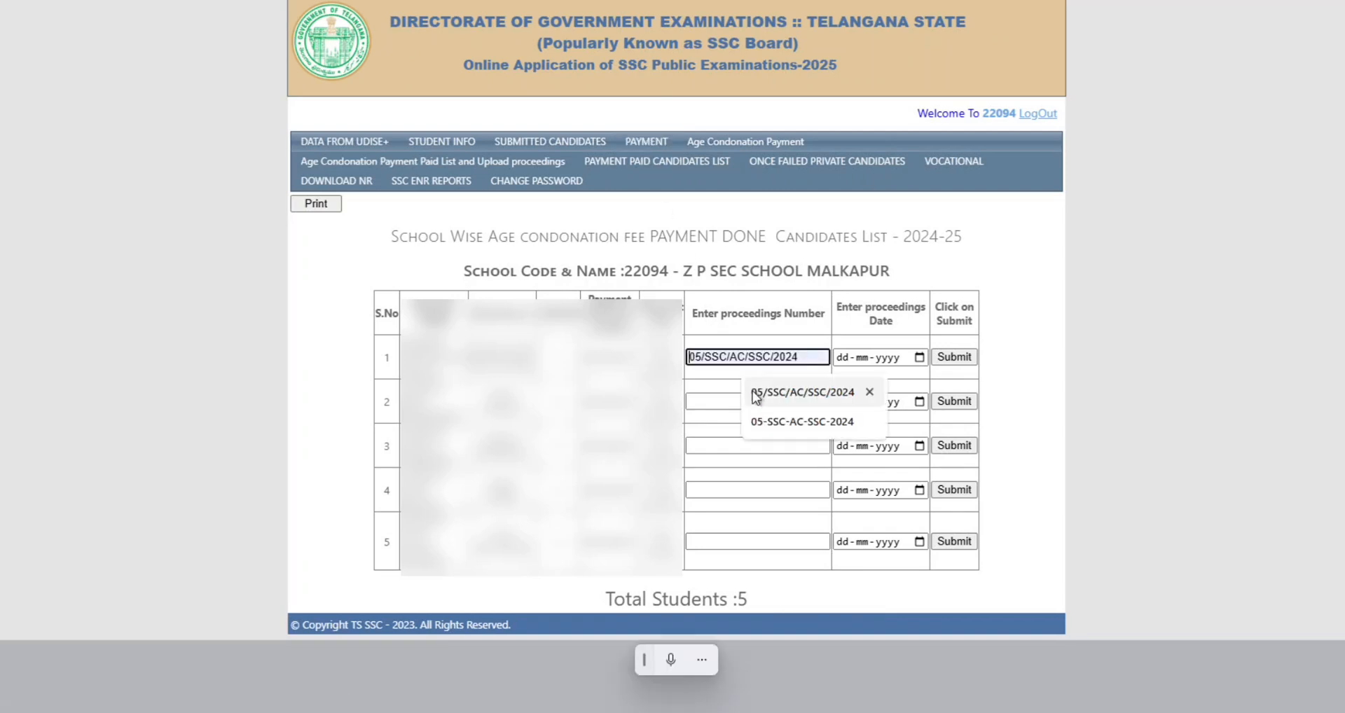
left_click(766, 396)
left_click(920, 357)
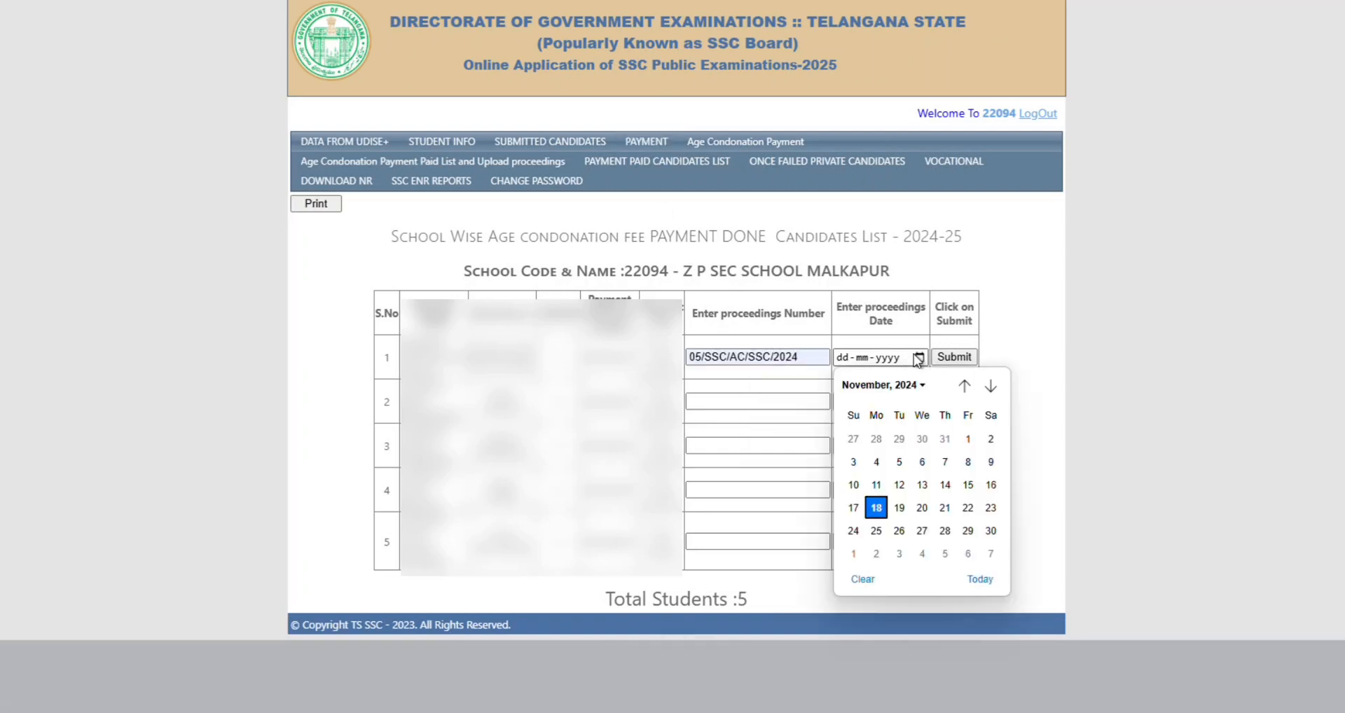
left_click(945, 487)
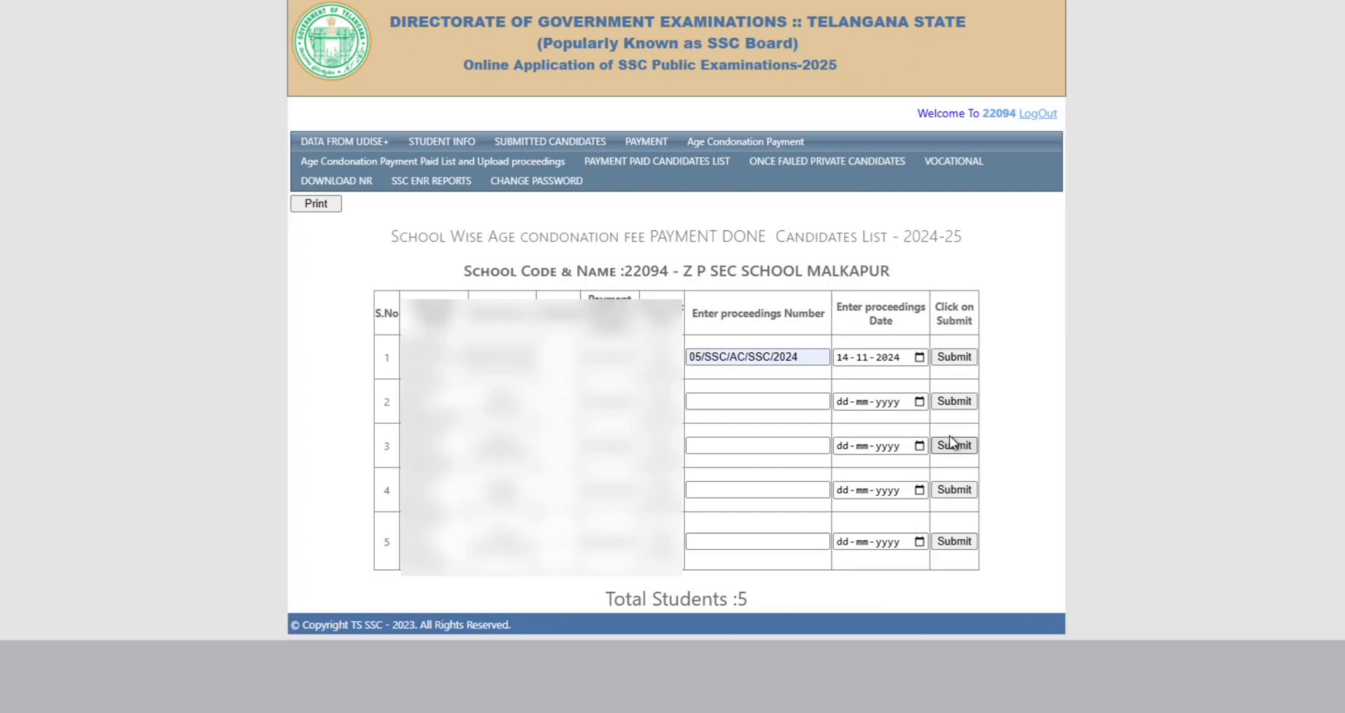
left_click(957, 360)
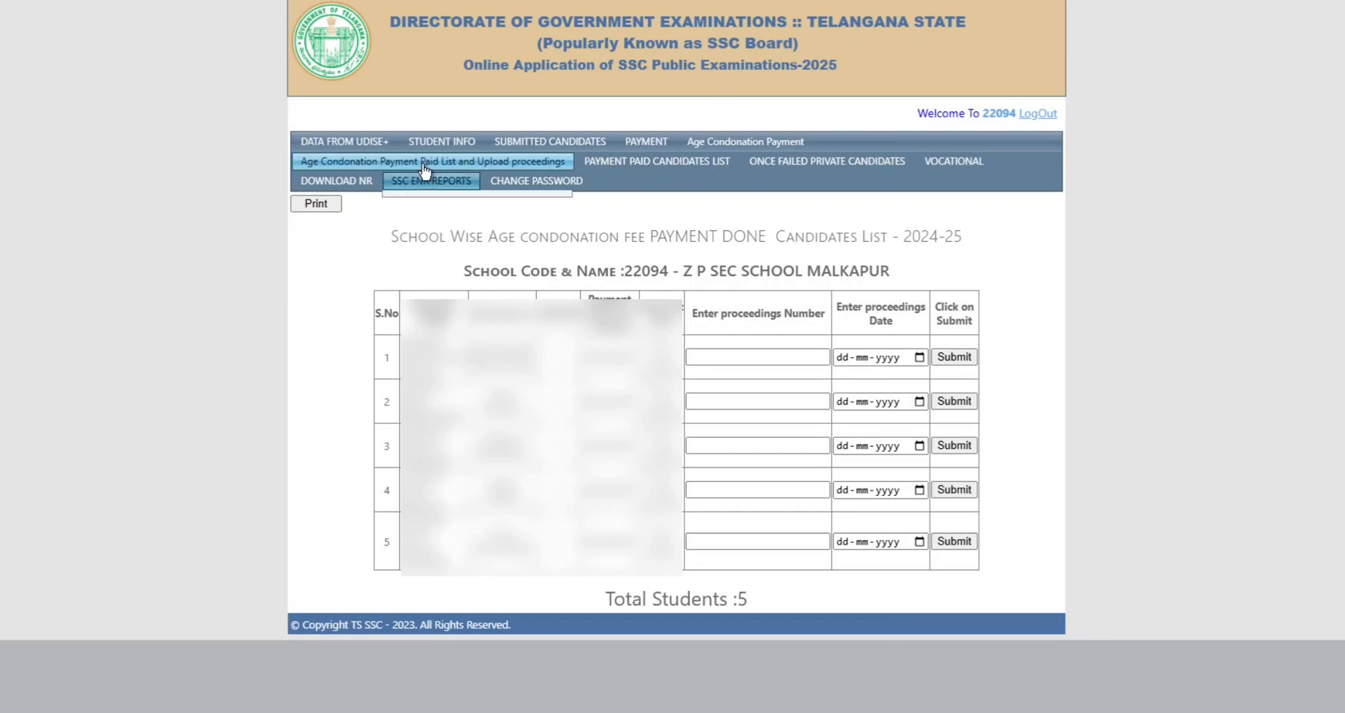
Open the list of candidates awaiting SSC fee payment and scroll through it.
left_click(660, 143)
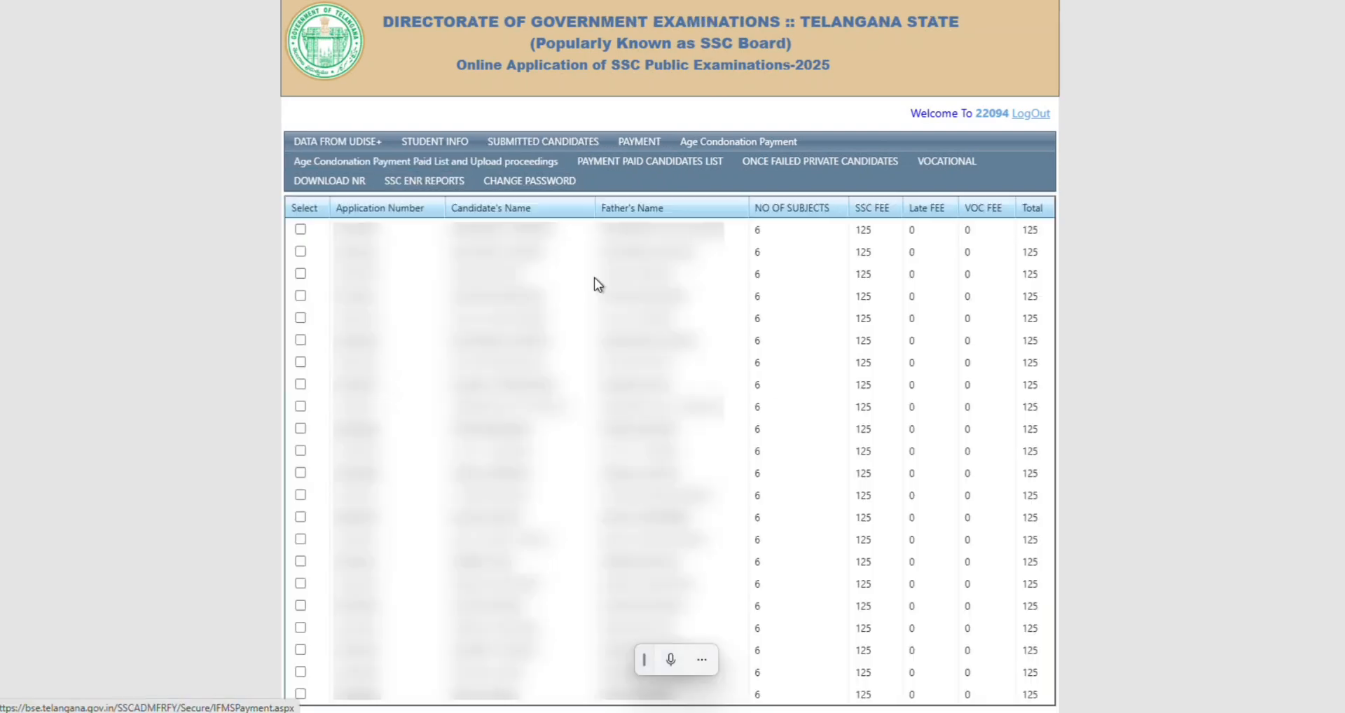
scroll(439, 443, "down", 2)
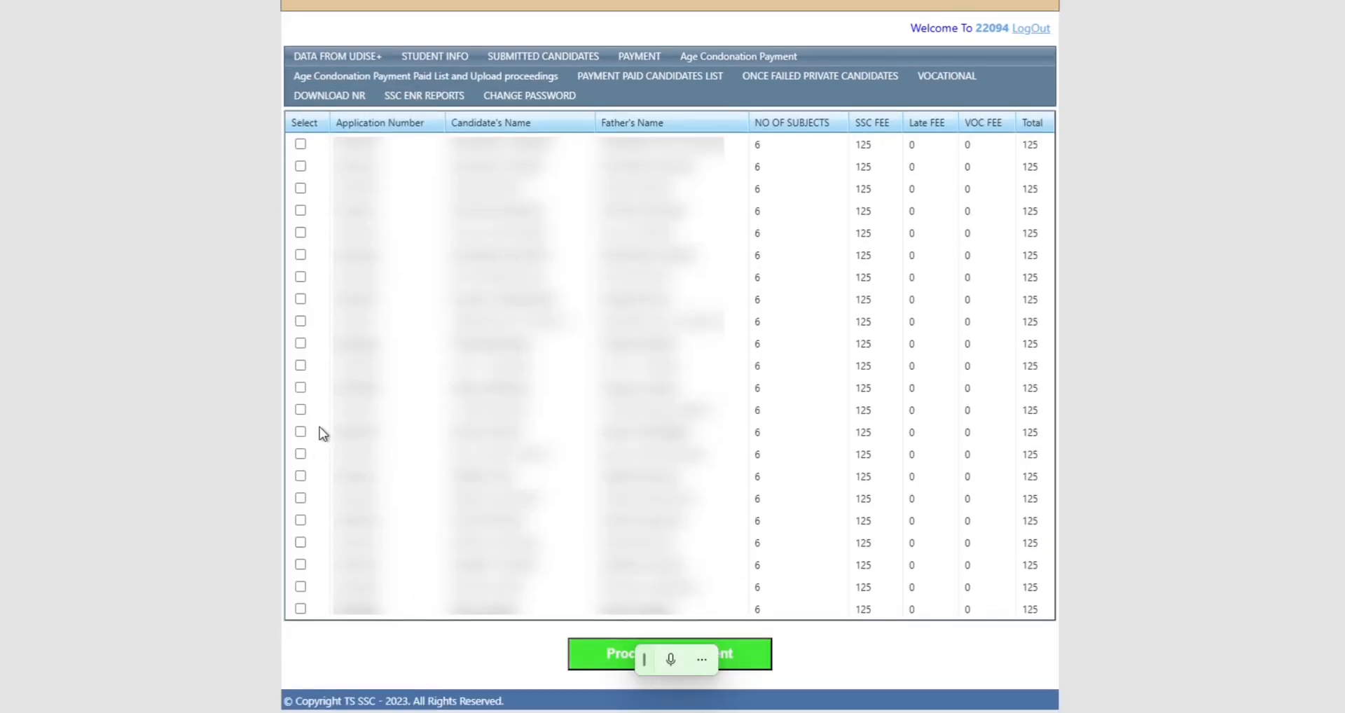
scroll(505, 346, "up", 2)
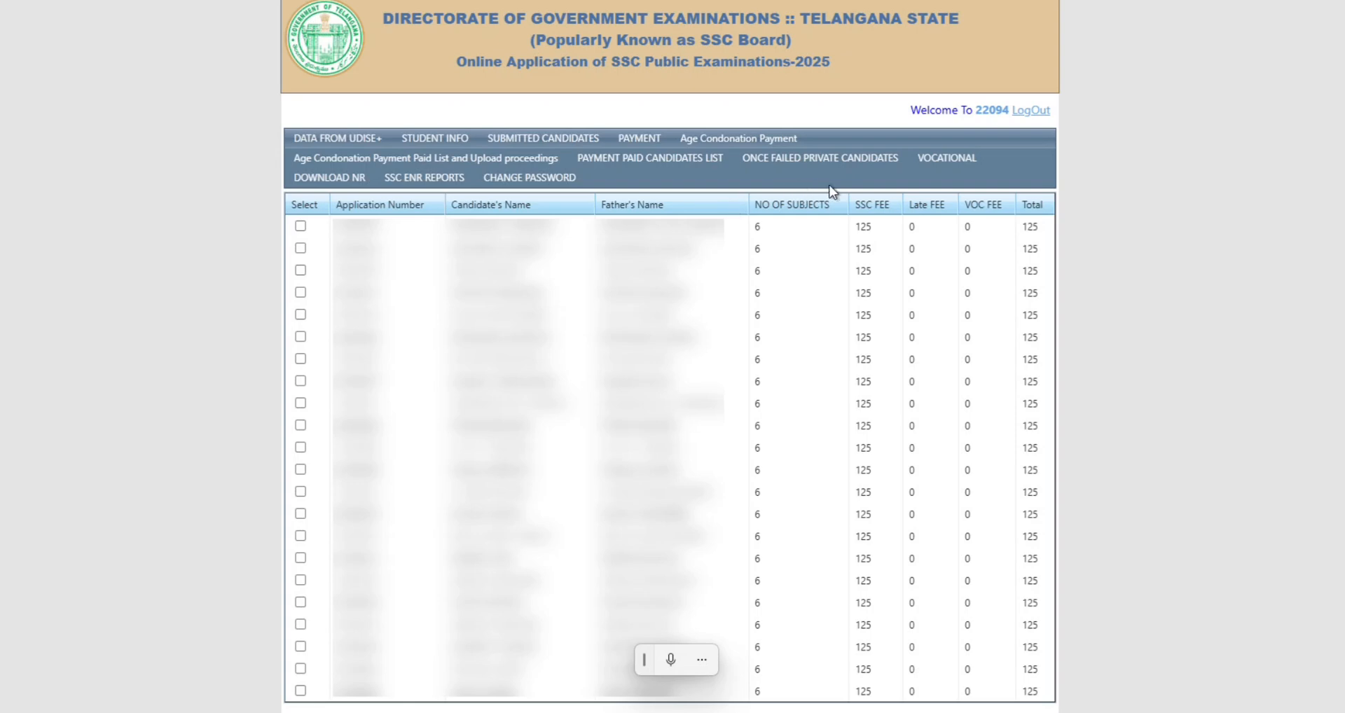
scroll(973, 388, "down", 2)
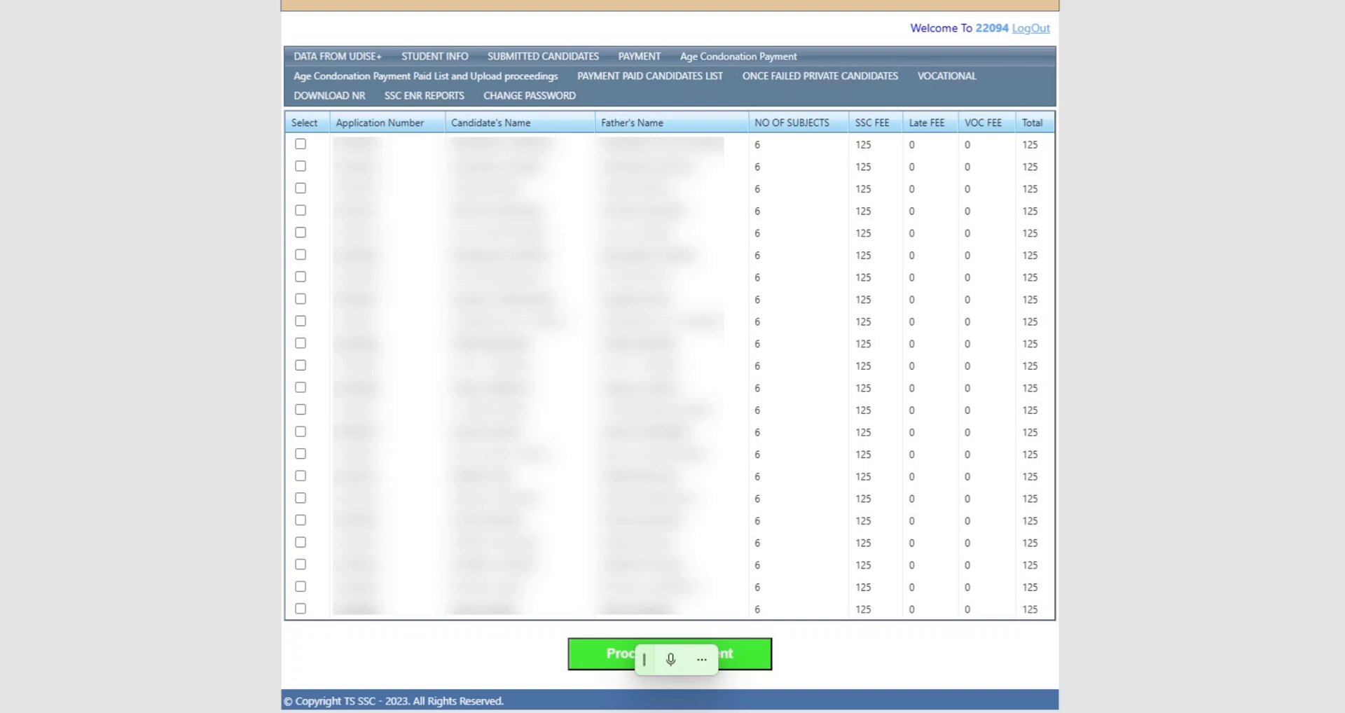
Tick the Select checkbox for every listed candidate and proceed to payment.
left_click(301, 143)
left_click(300, 166)
left_click(300, 188)
left_click(300, 211)
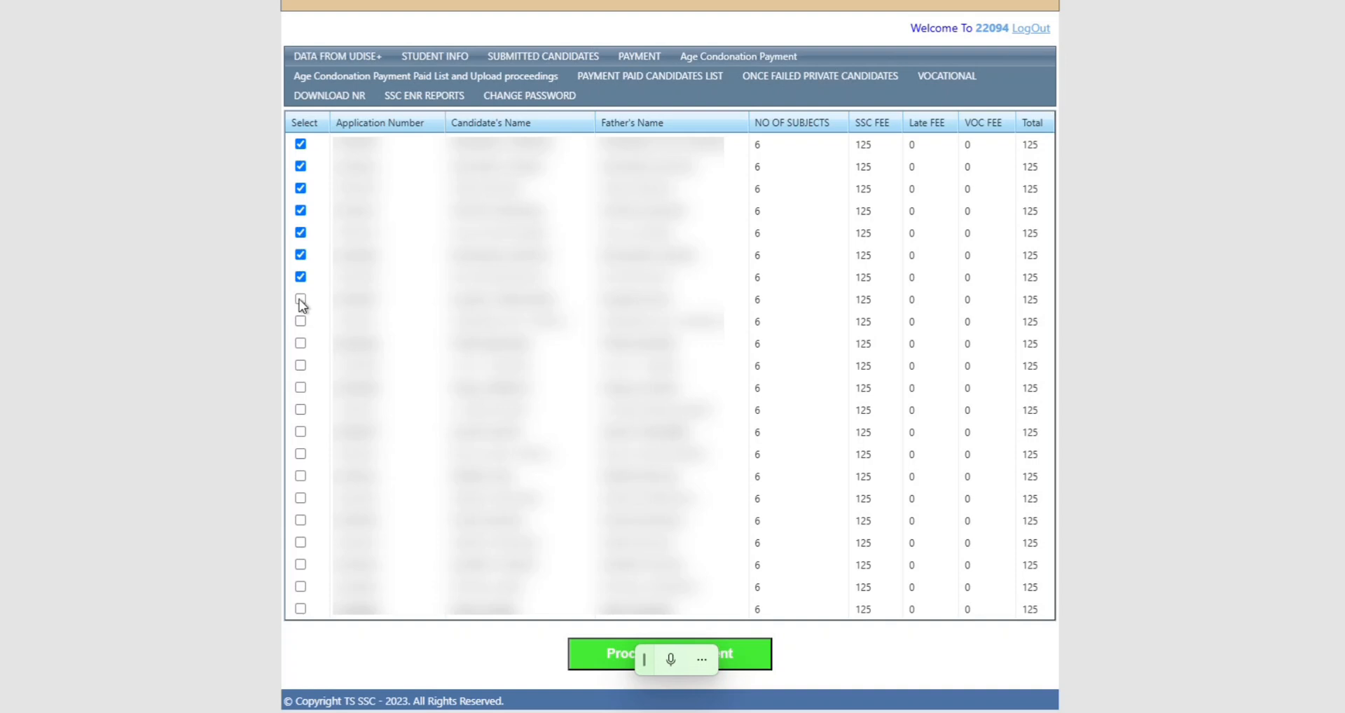
left_click(300, 344)
left_click(300, 365)
left_click(301, 388)
left_click(300, 410)
left_click(301, 432)
left_click(301, 454)
left_click(301, 477)
left_click(300, 519)
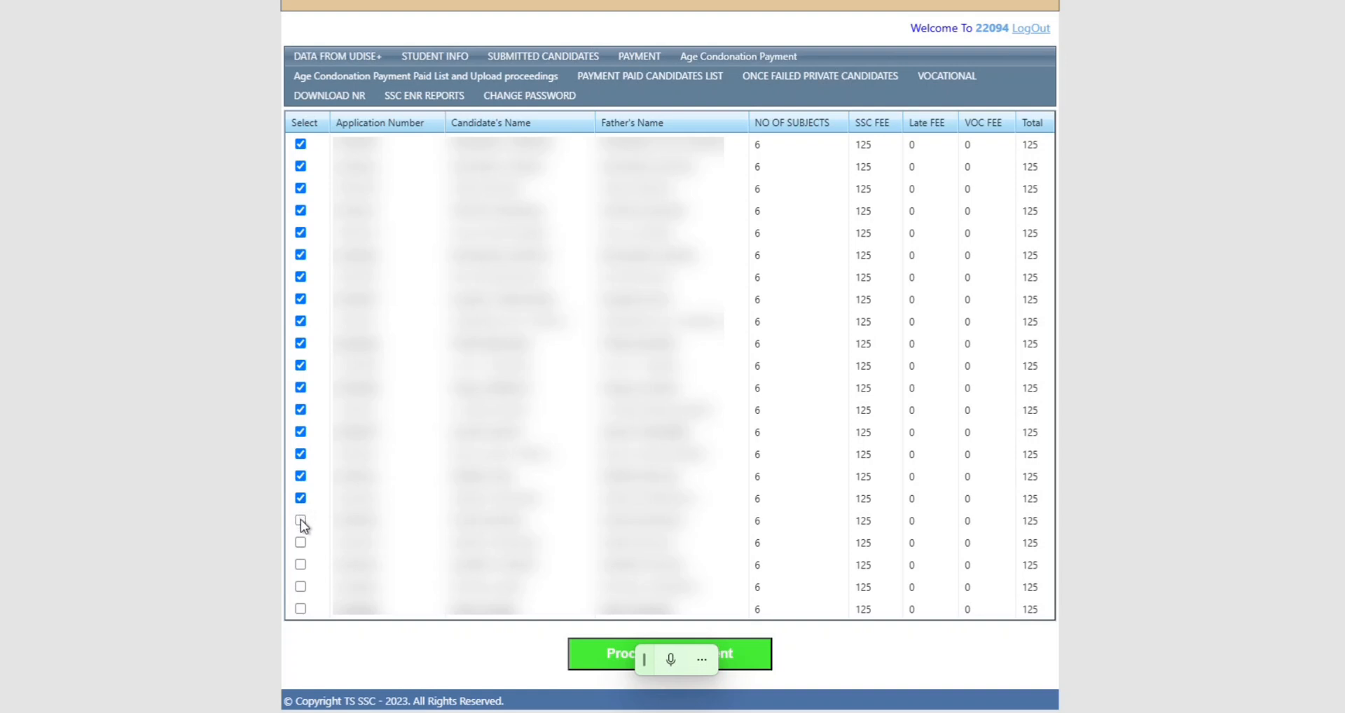
left_click(299, 565)
left_click(300, 607)
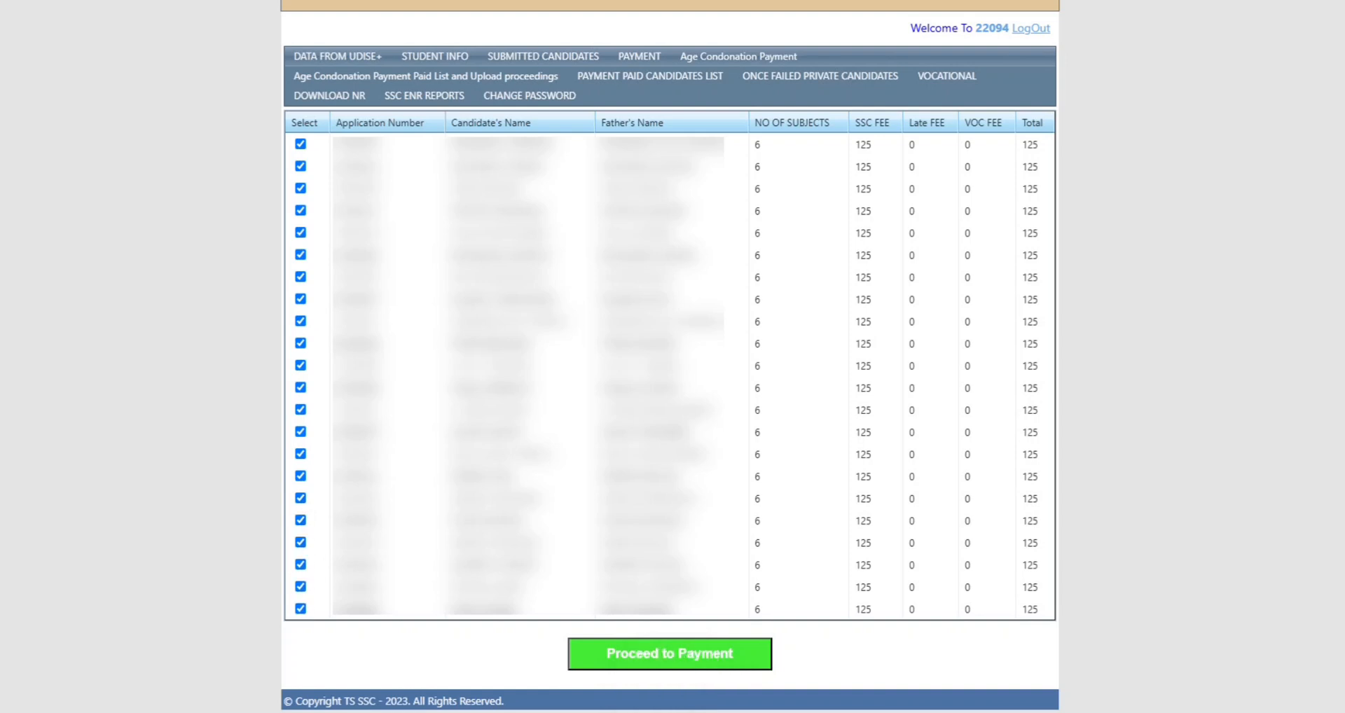
left_click(703, 663)
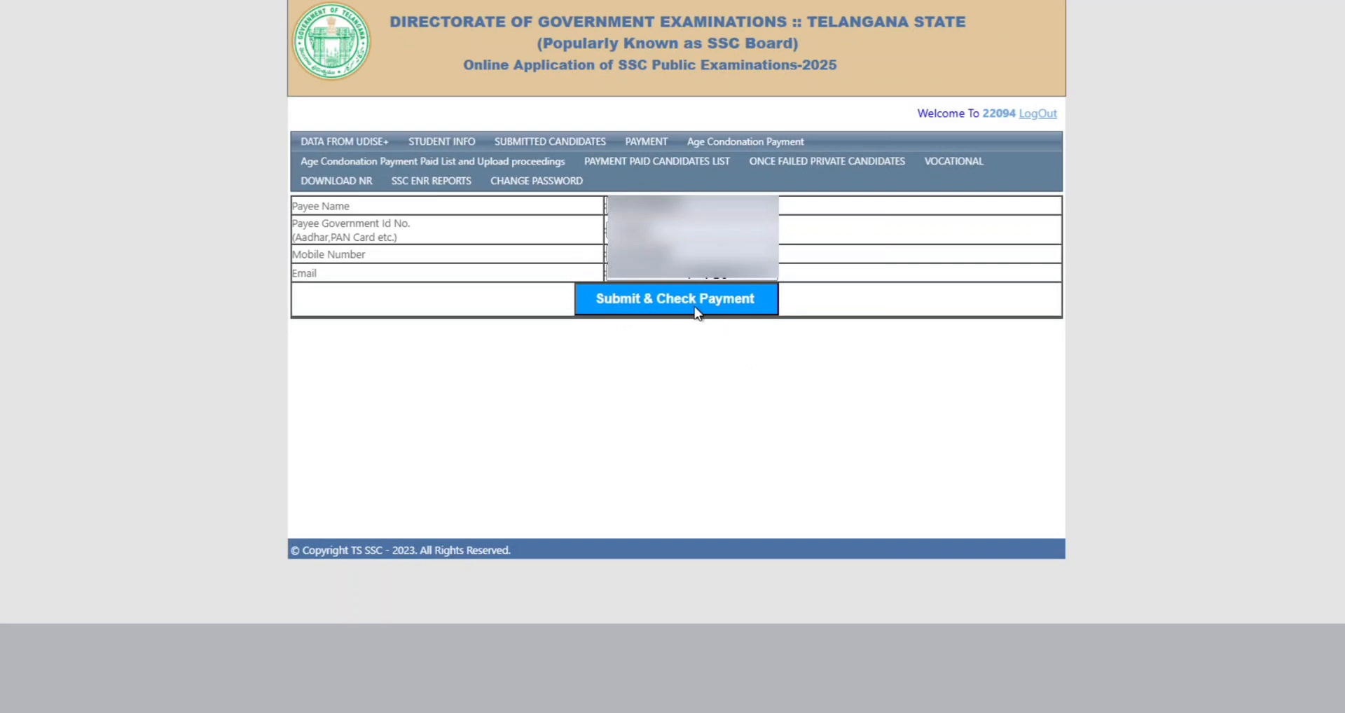
Submit the payee details to get the payment reference for 22 candidates totalling 2750.
left_click(733, 303)
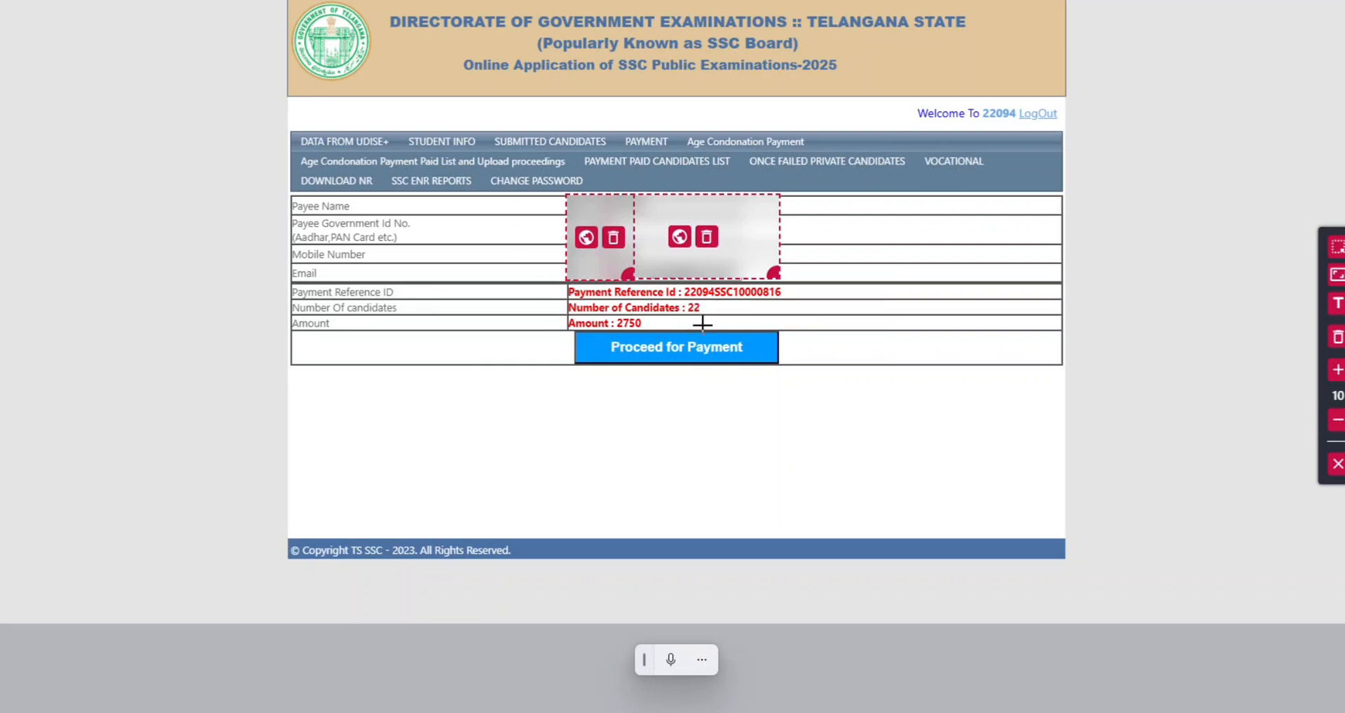
left_click(1337, 463)
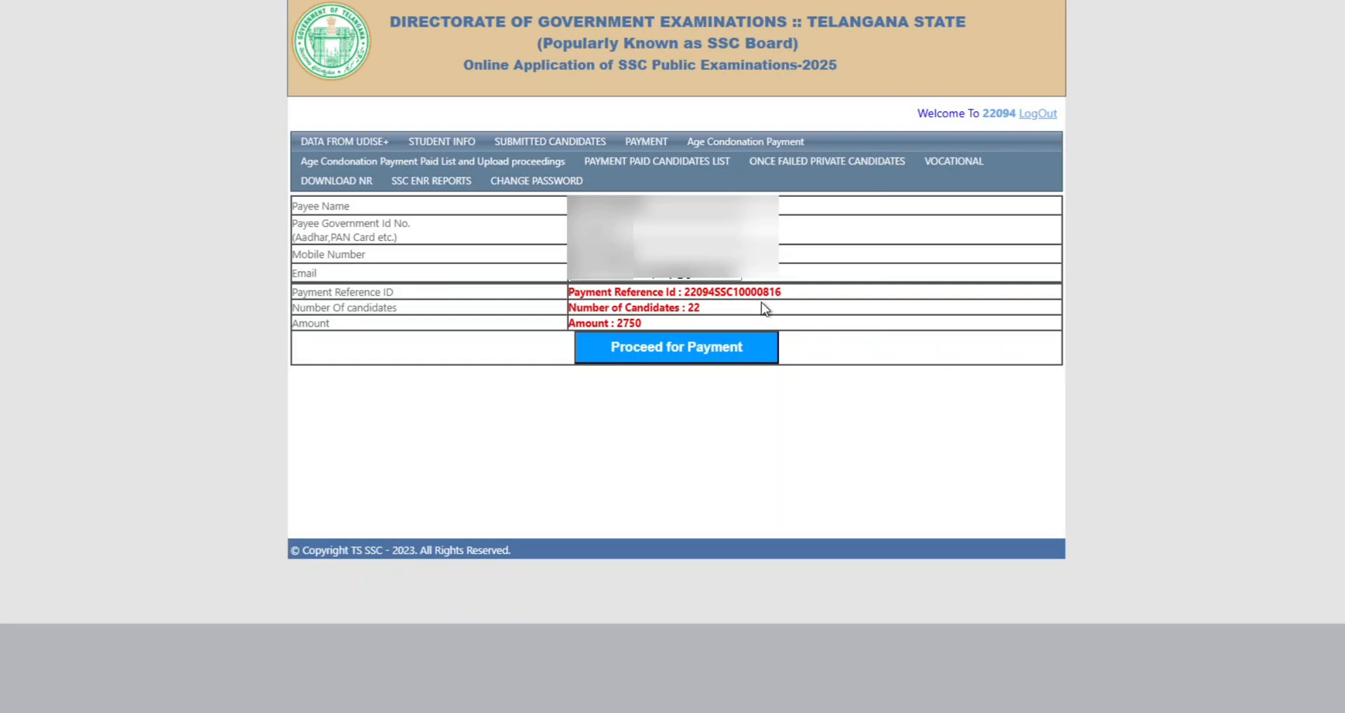
left_click_drag(701, 311, 691, 314)
left_click(708, 306)
Pay the 2750 challan by e-Payment through State Bank of India.
left_click(690, 349)
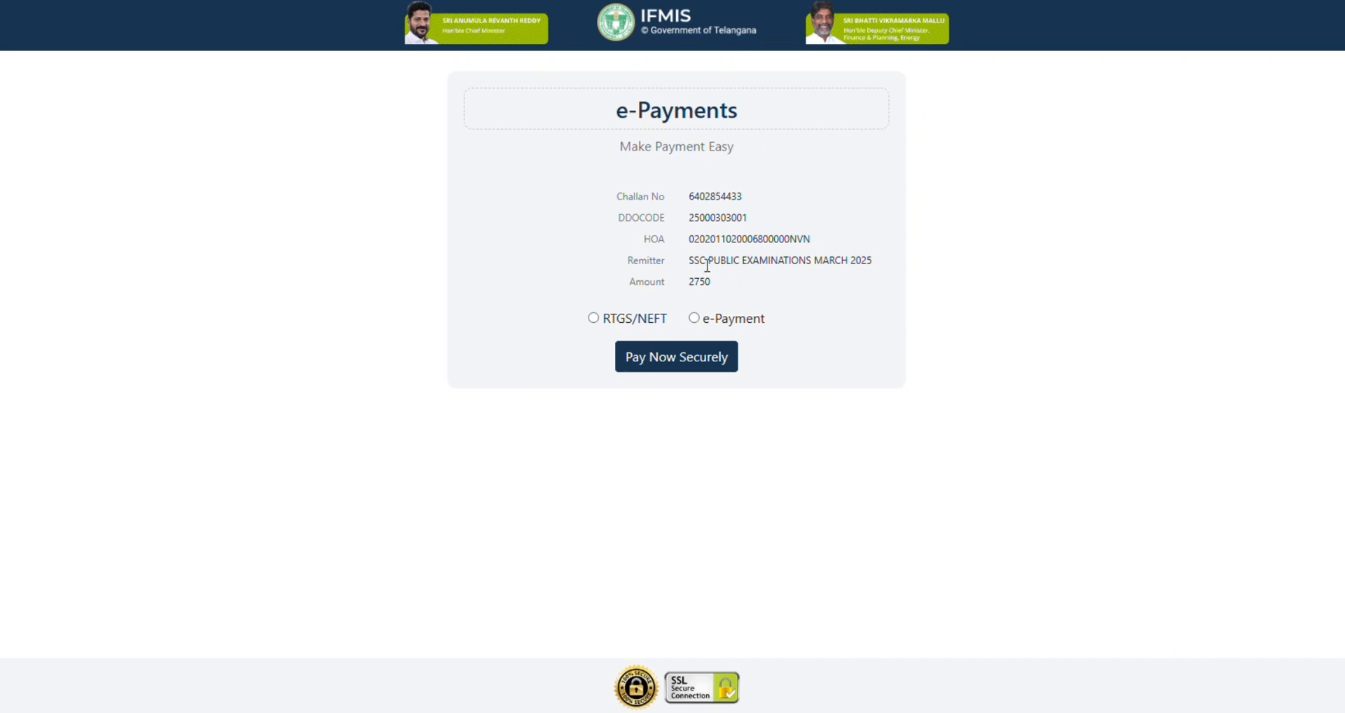
left_click(697, 319)
left_click(846, 144)
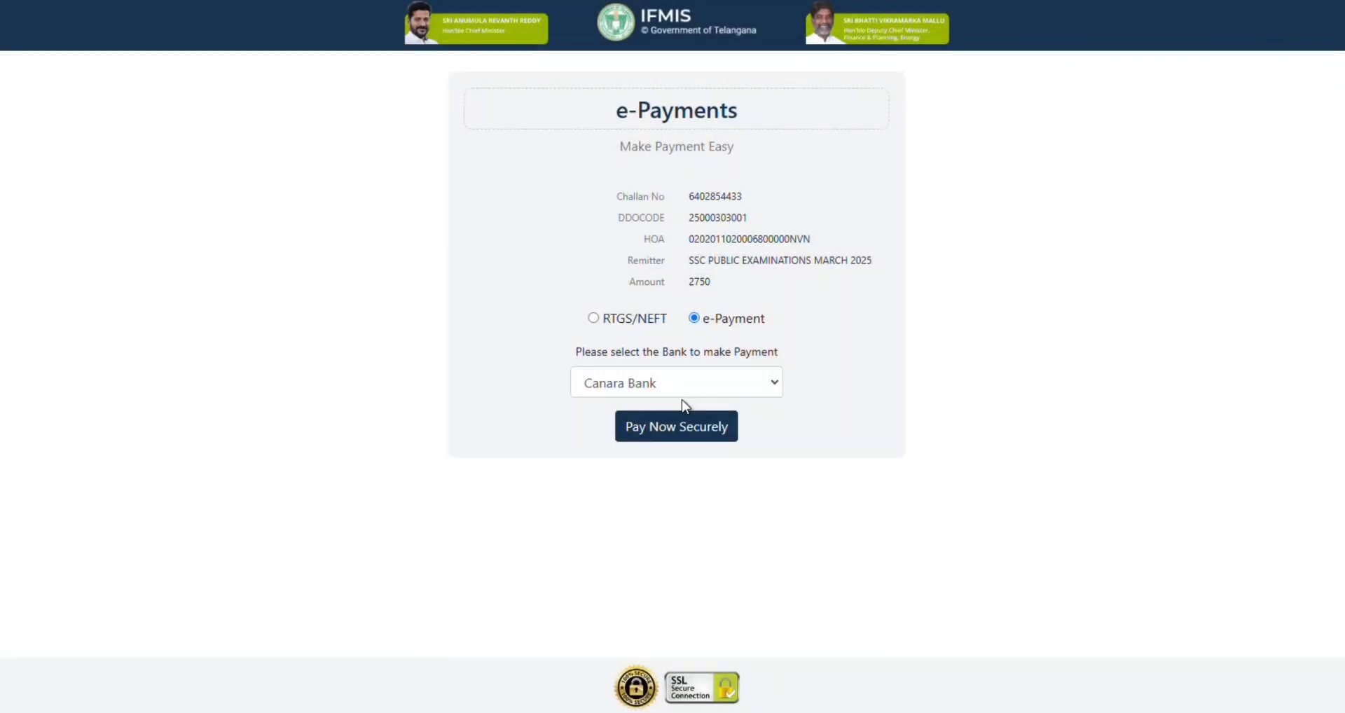
left_click(671, 392)
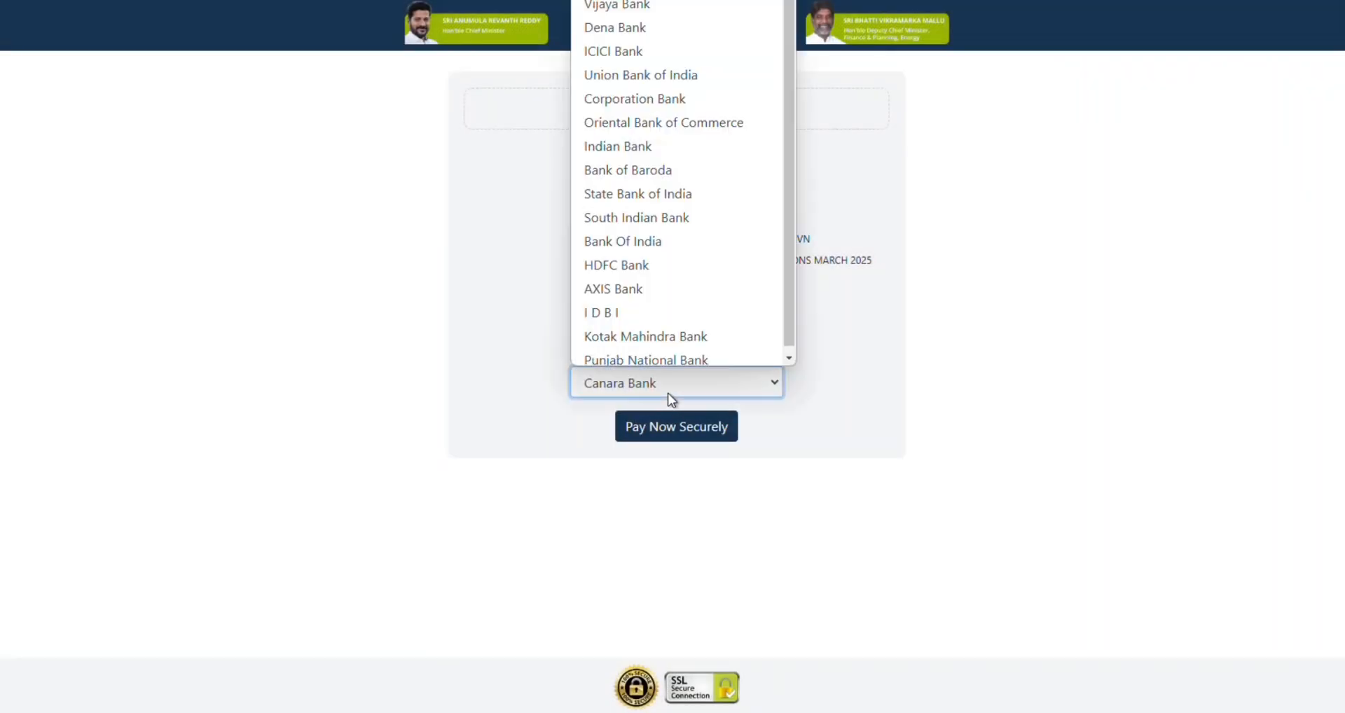
left_click(663, 197)
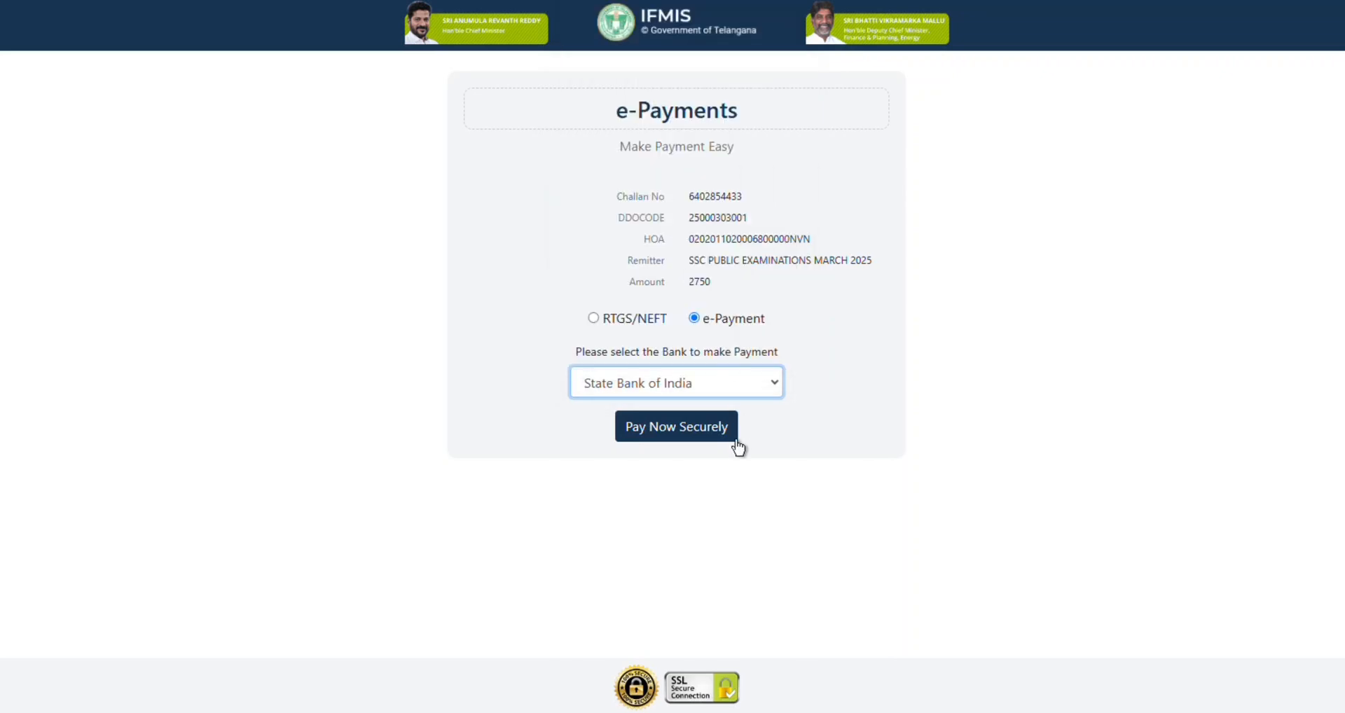
left_click(682, 438)
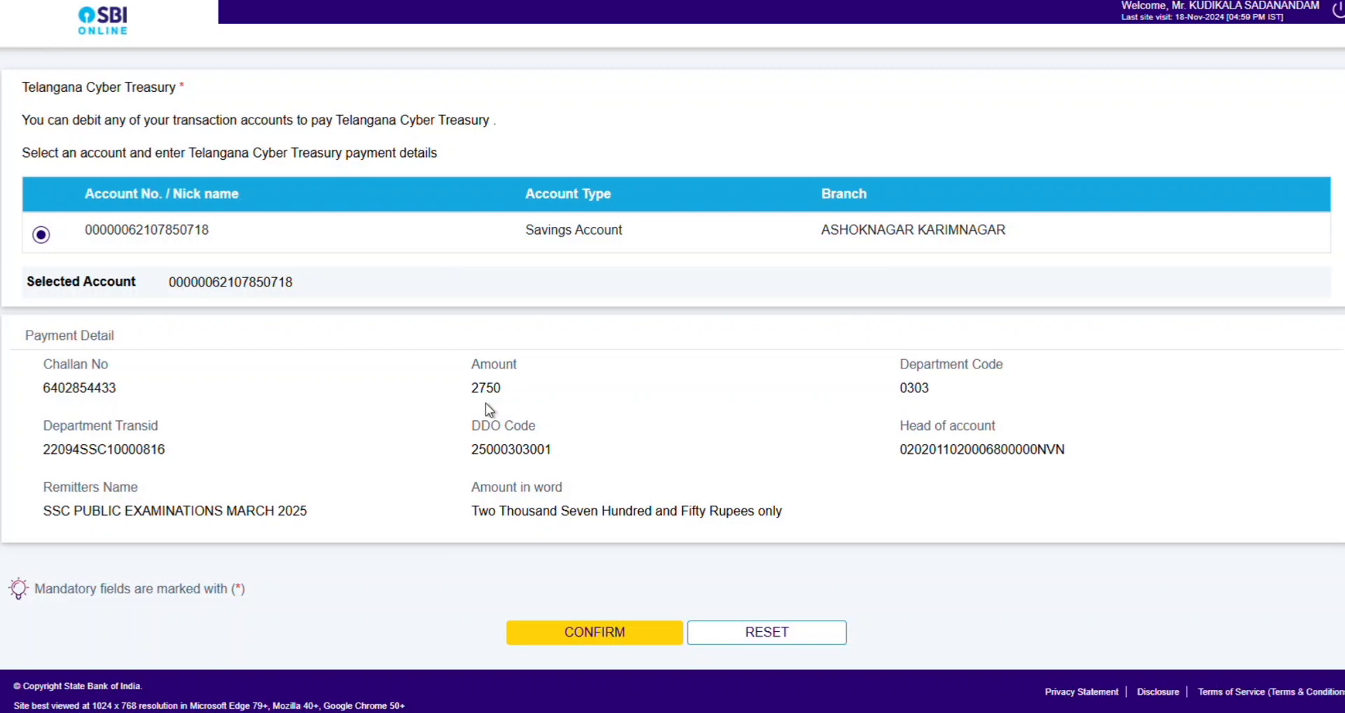
Confirm the SBI debit account and authorise the 2750 payment with the SMS security password.
left_click(611, 634)
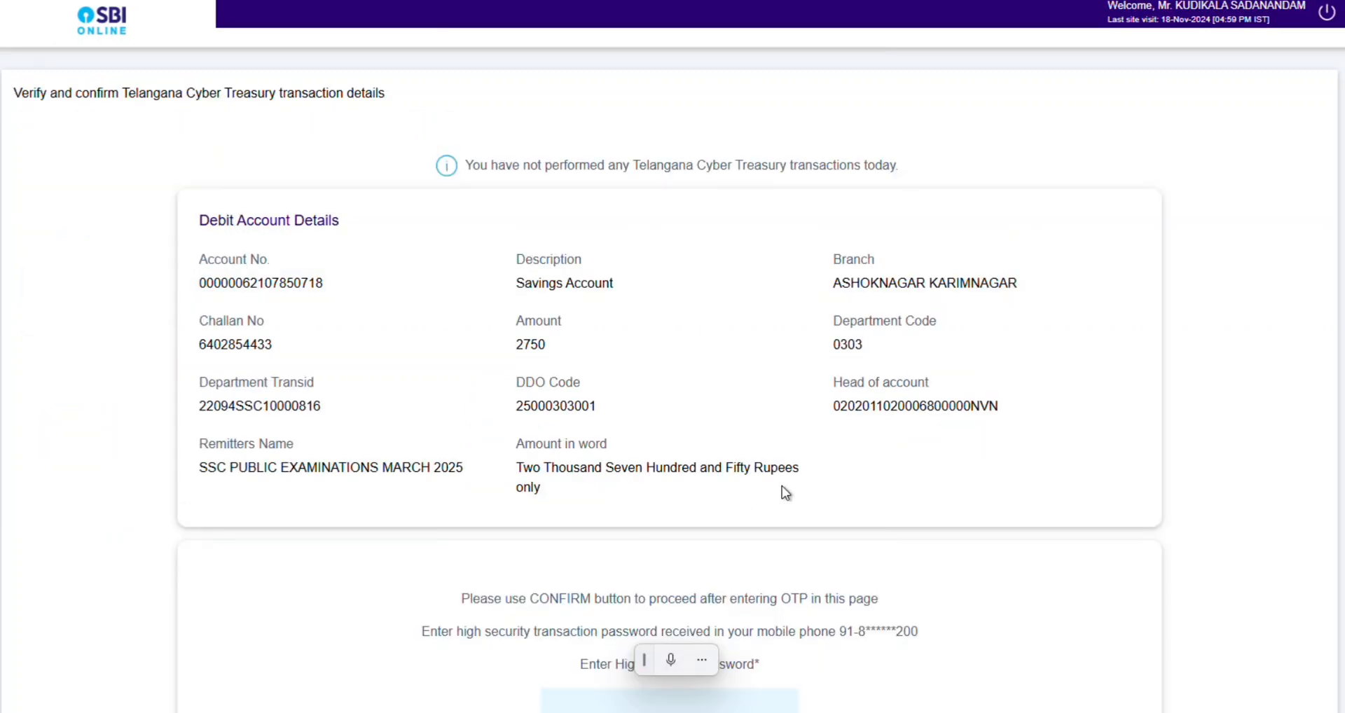
scroll(781, 489, "down", 1)
scroll(910, 569, "down", 2)
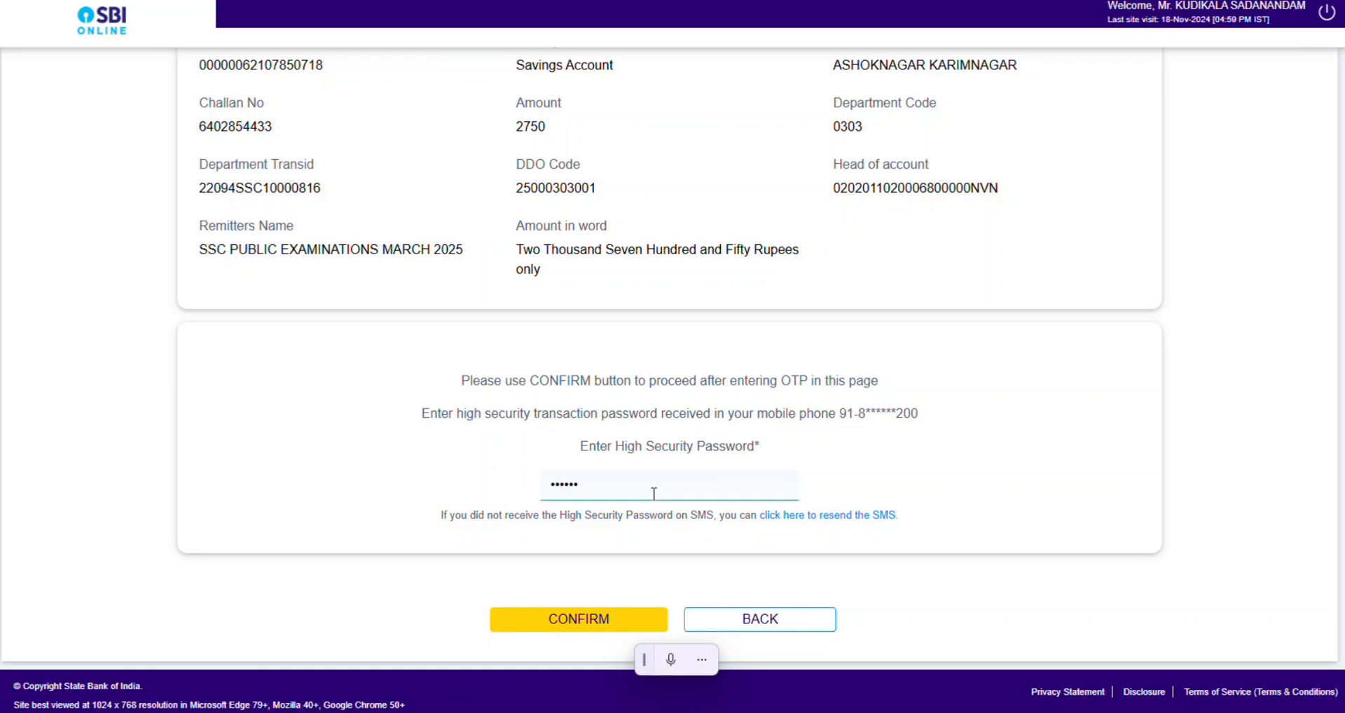
left_click(586, 624)
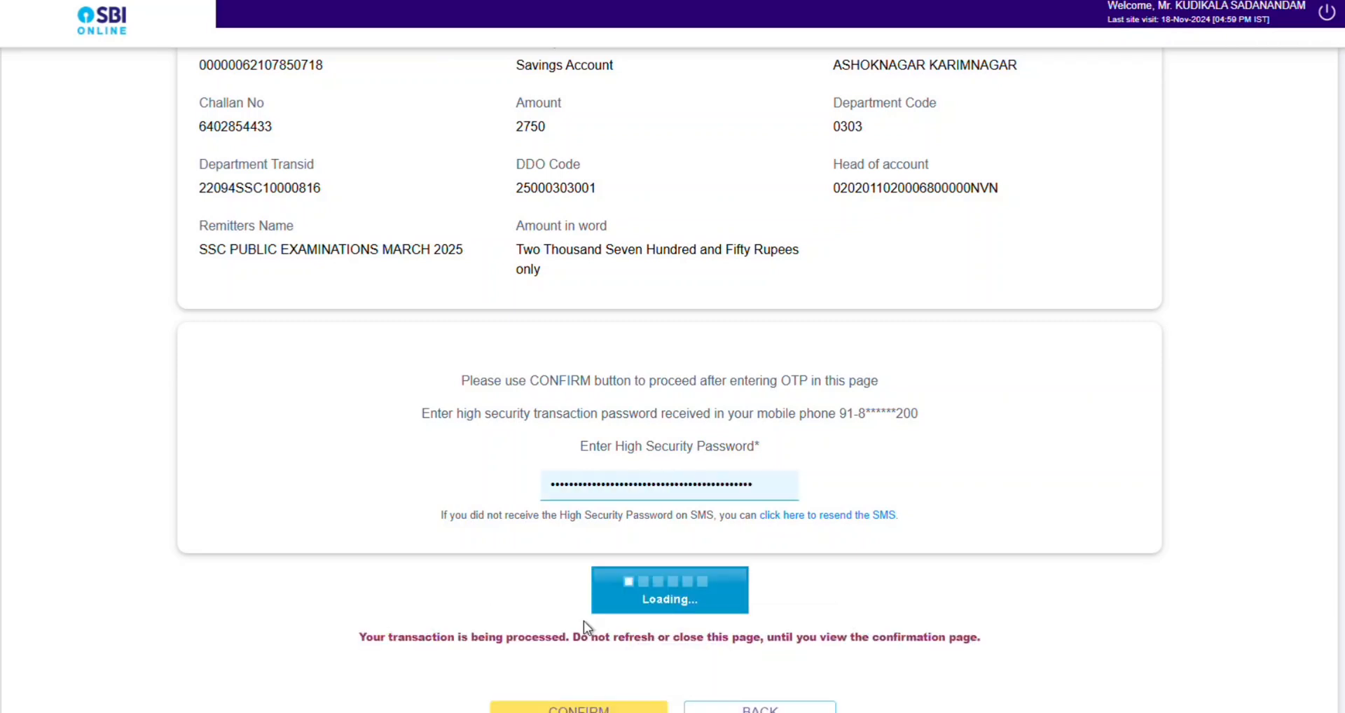
Dismiss the password prompt and print the online challan receipt to a PDF on the Desktop.
left_click(1163, 1)
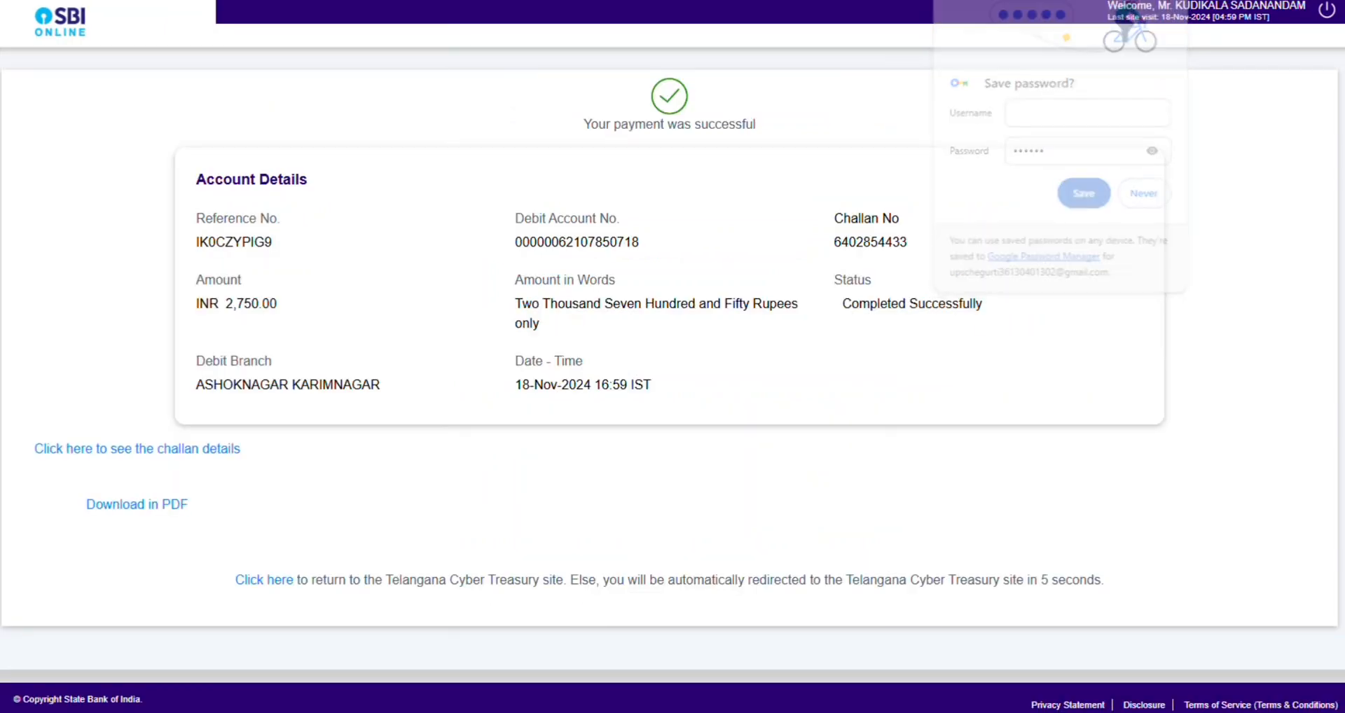
left_click(145, 518)
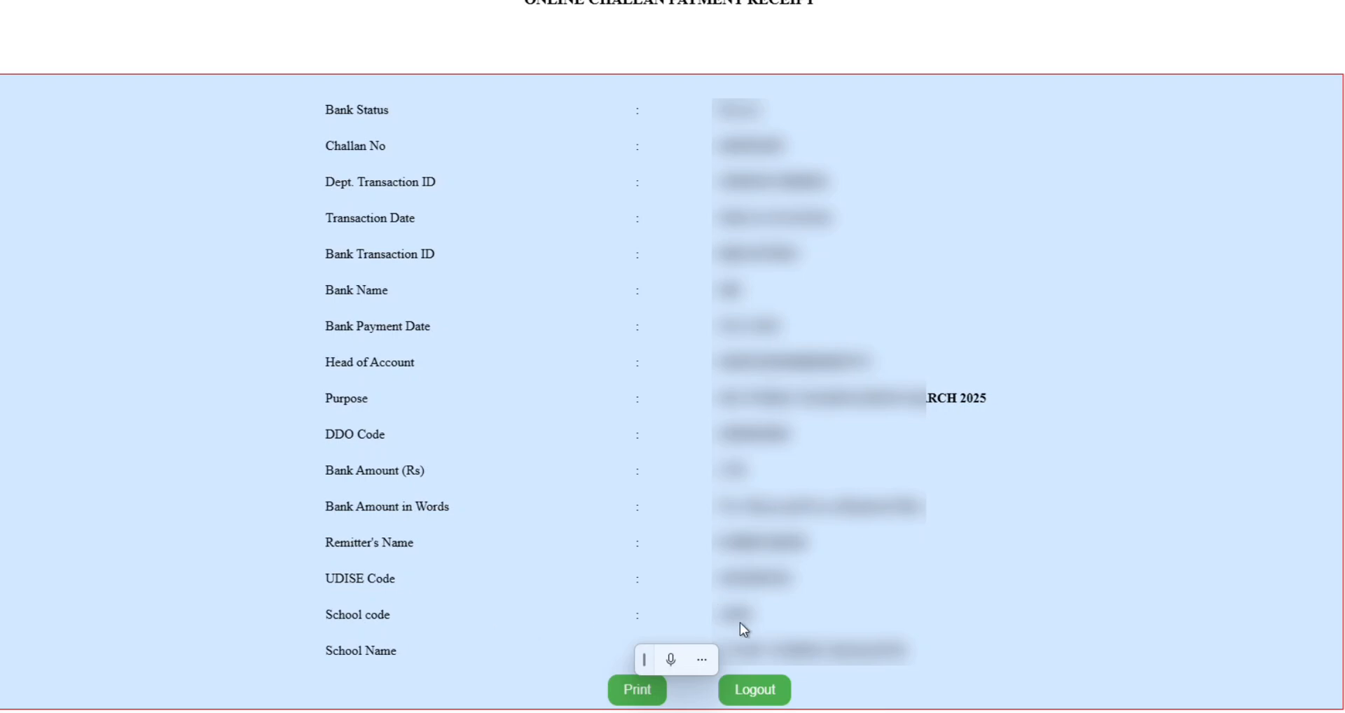
left_click(637, 696)
left_click(1018, 184)
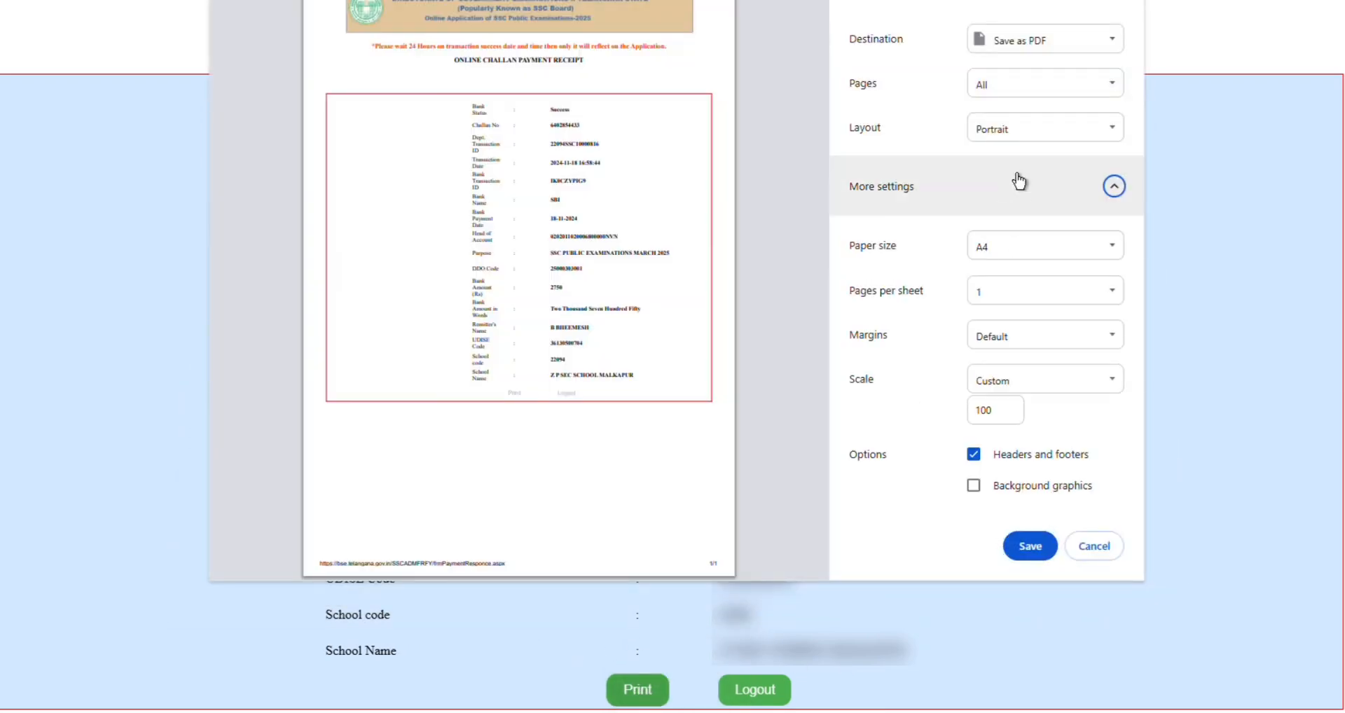
left_click(1031, 548)
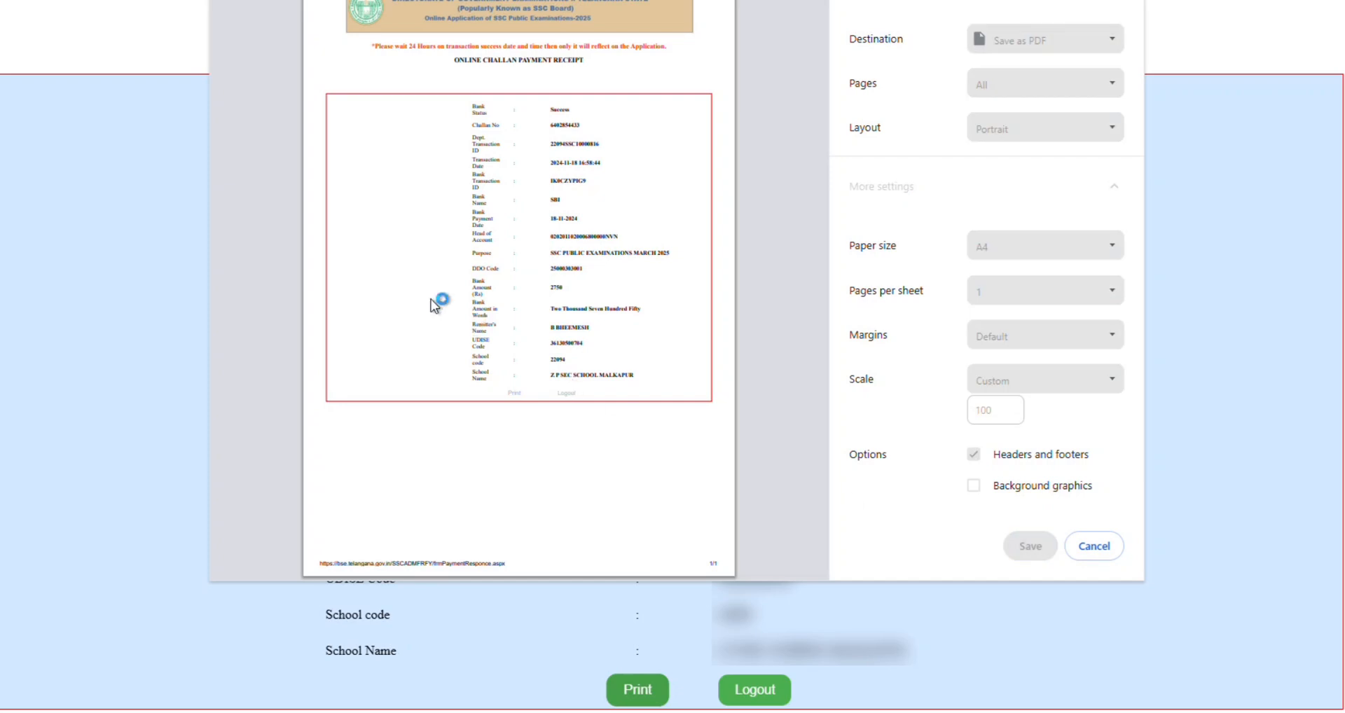
left_click(224, 236)
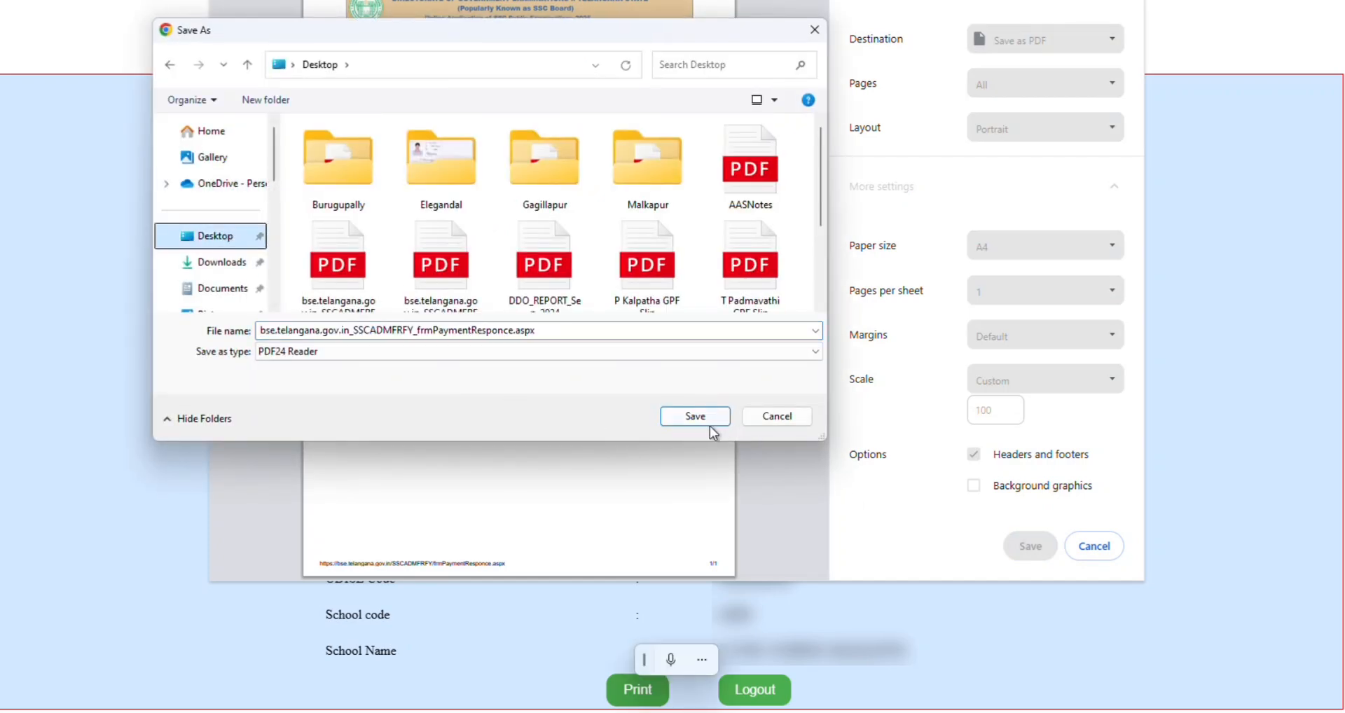
left_click(696, 419)
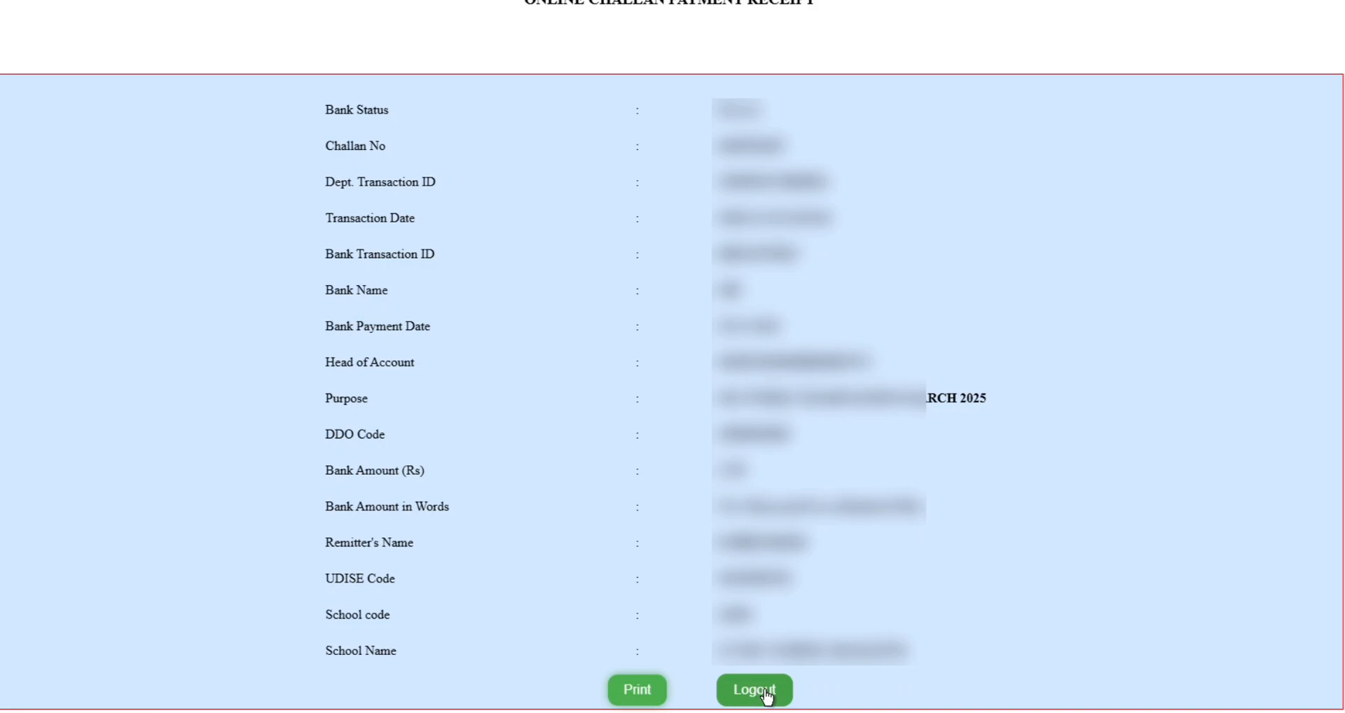
Log out and back into the school account, confirming the U-DISE code.
left_click(769, 695)
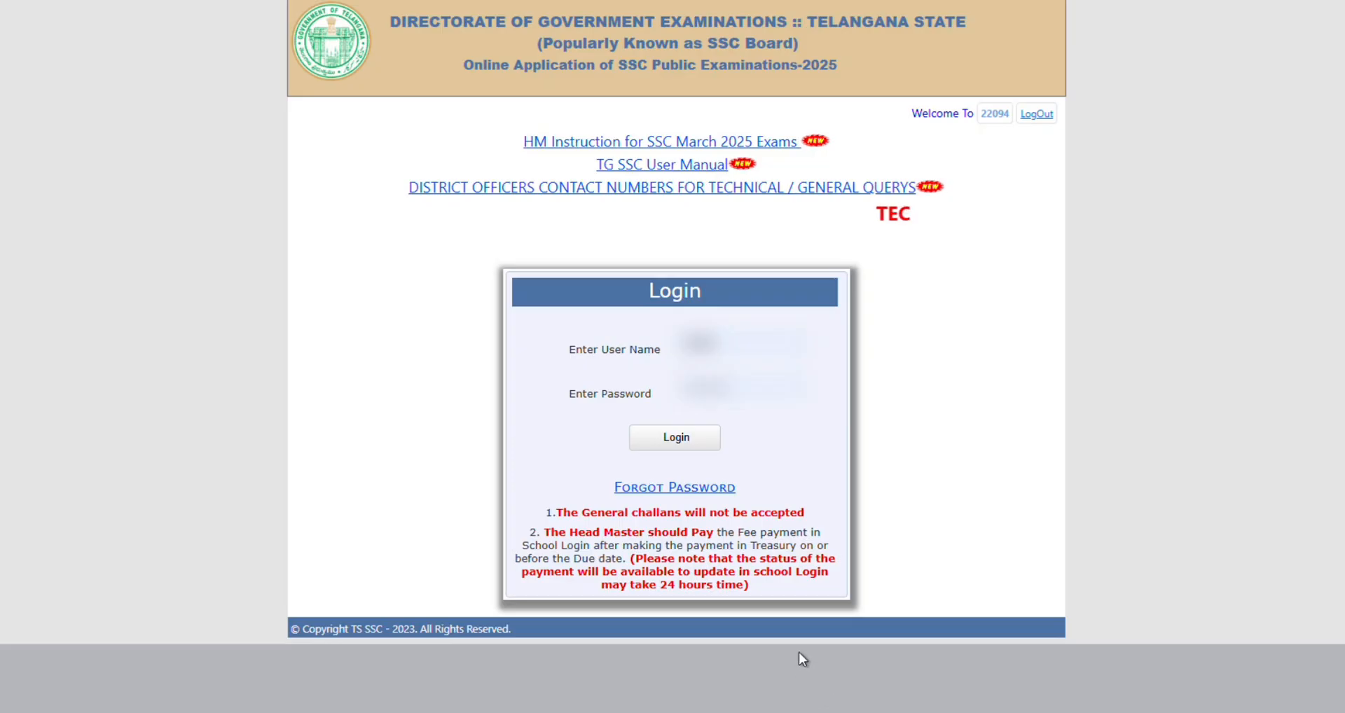
left_click(675, 423)
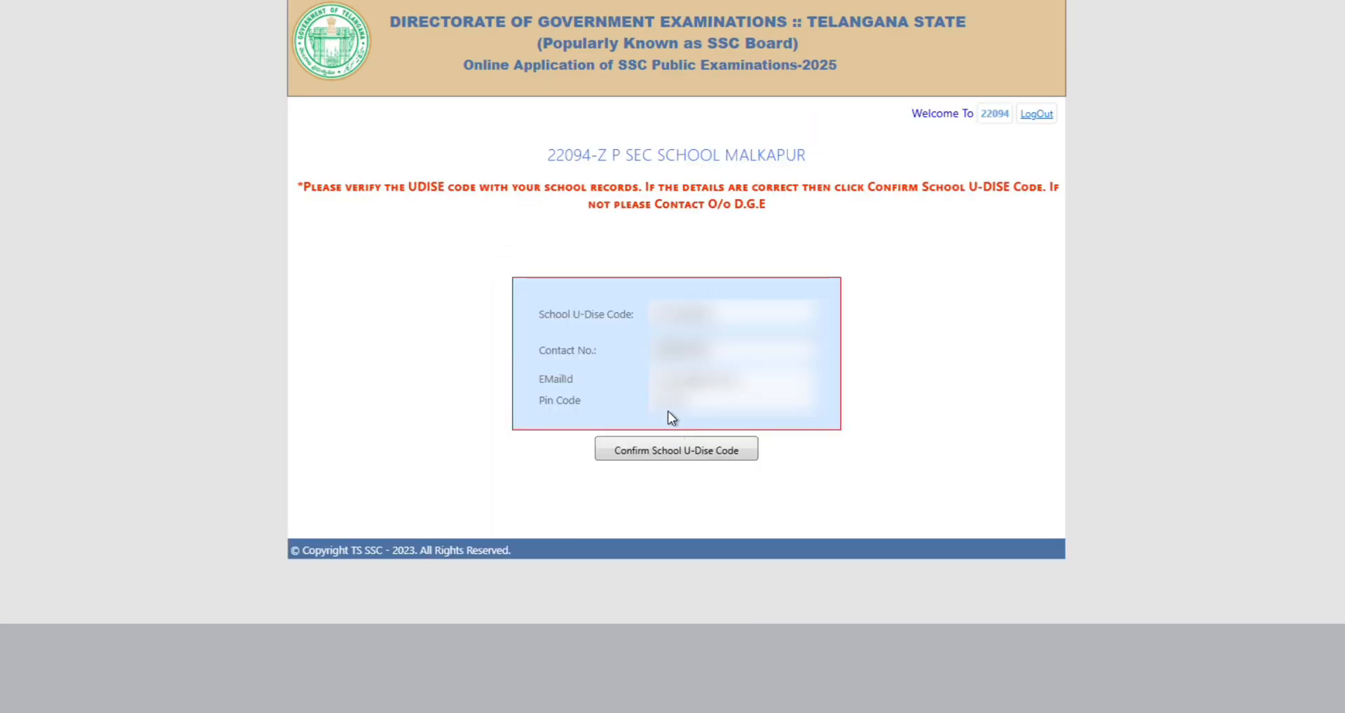
left_click(709, 453)
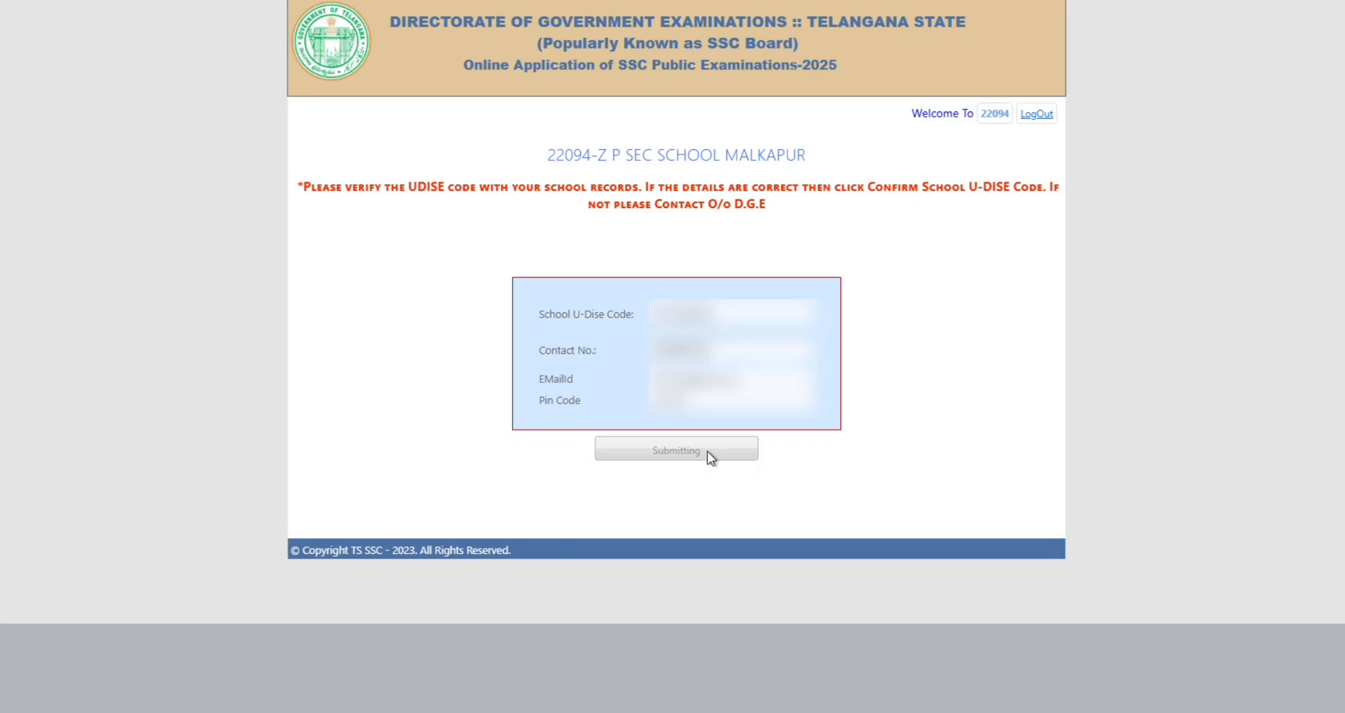
Open the Age Condonation Payment page, which now shows no pending records.
scroll(764, 445, "down", 1)
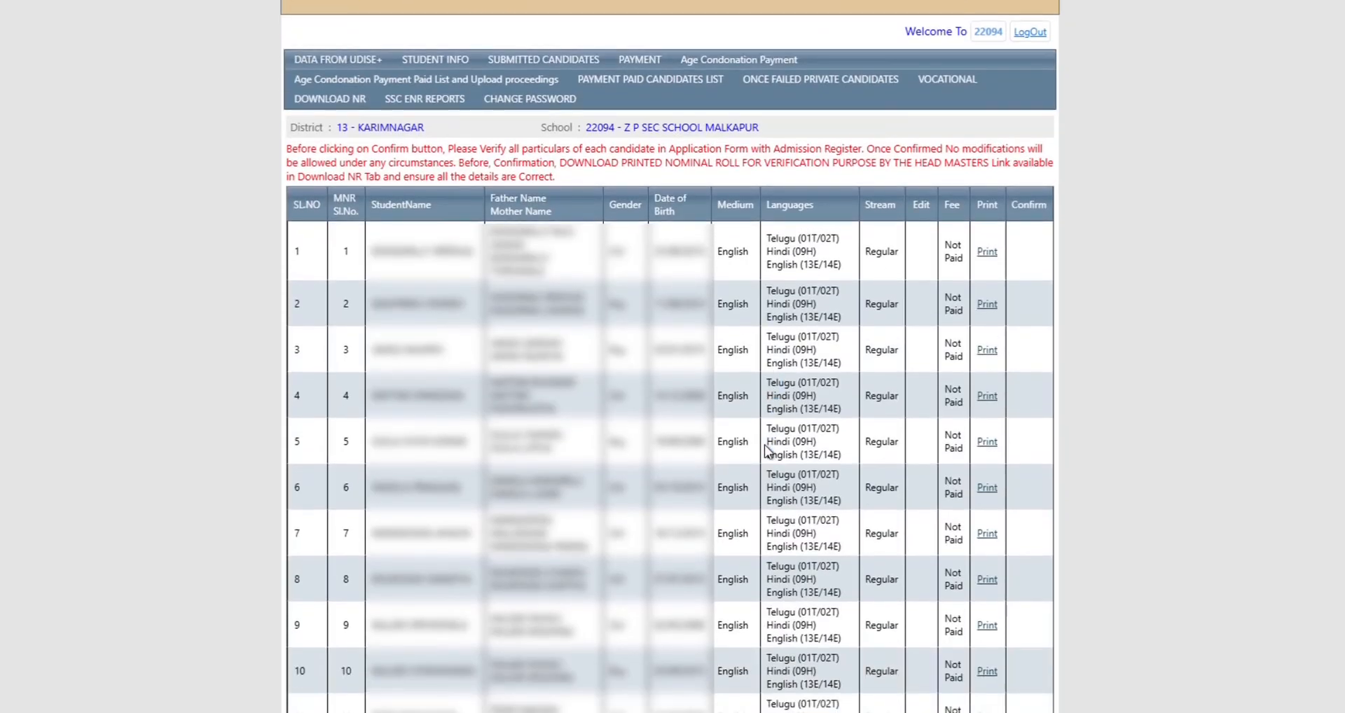
scroll(970, 406, "down", 2)
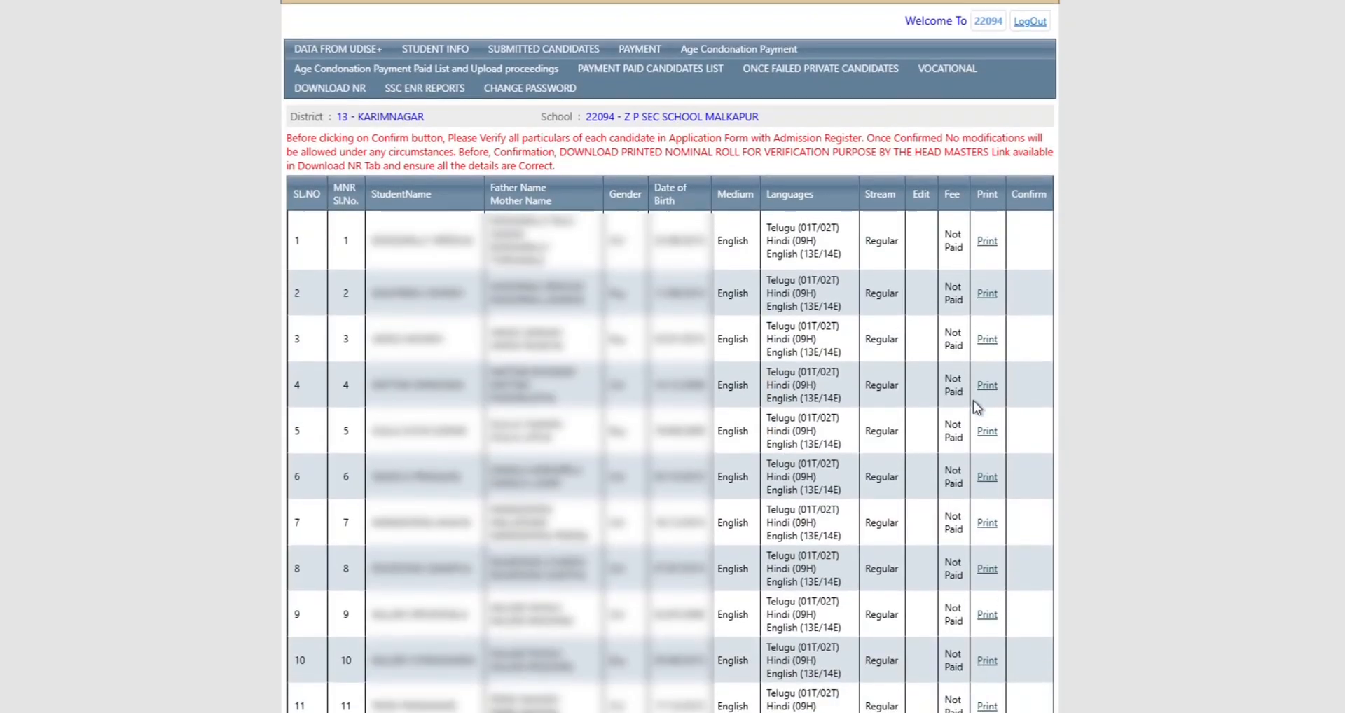
scroll(952, 428, "up", 3)
mouse_move(439, 181)
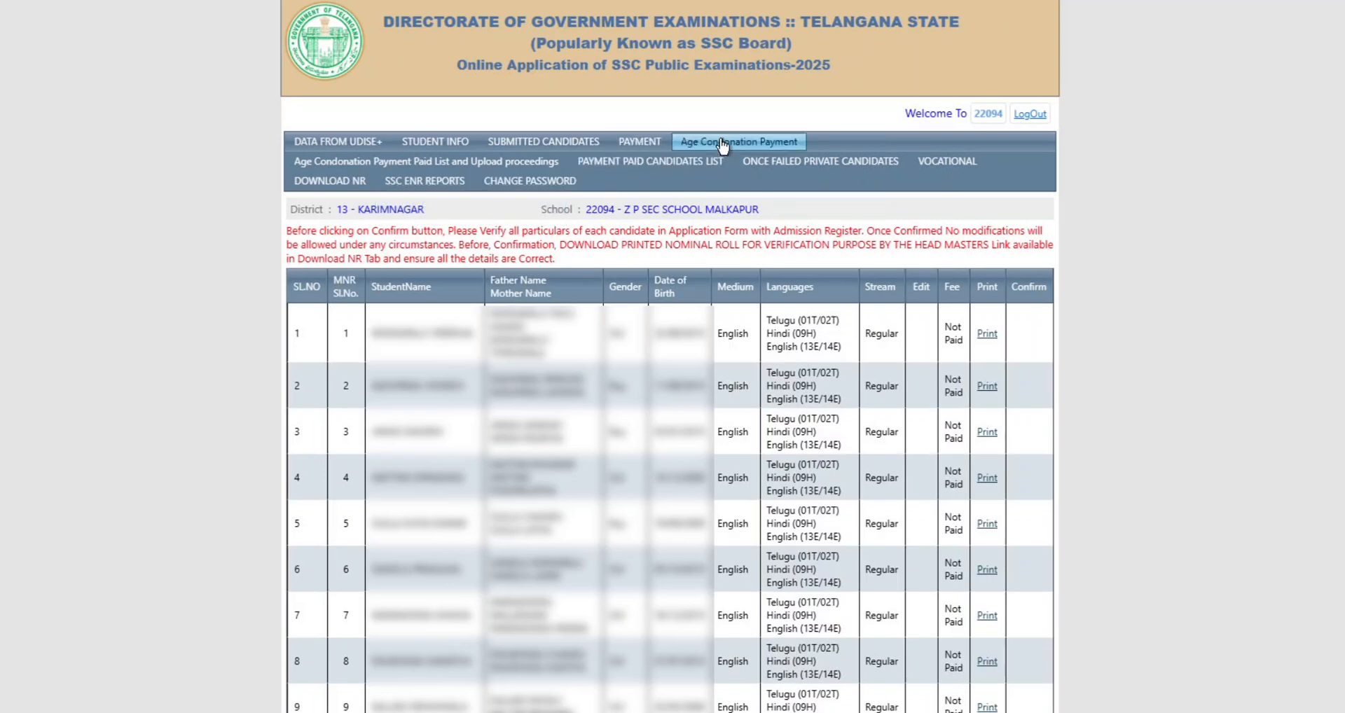
left_click(640, 168)
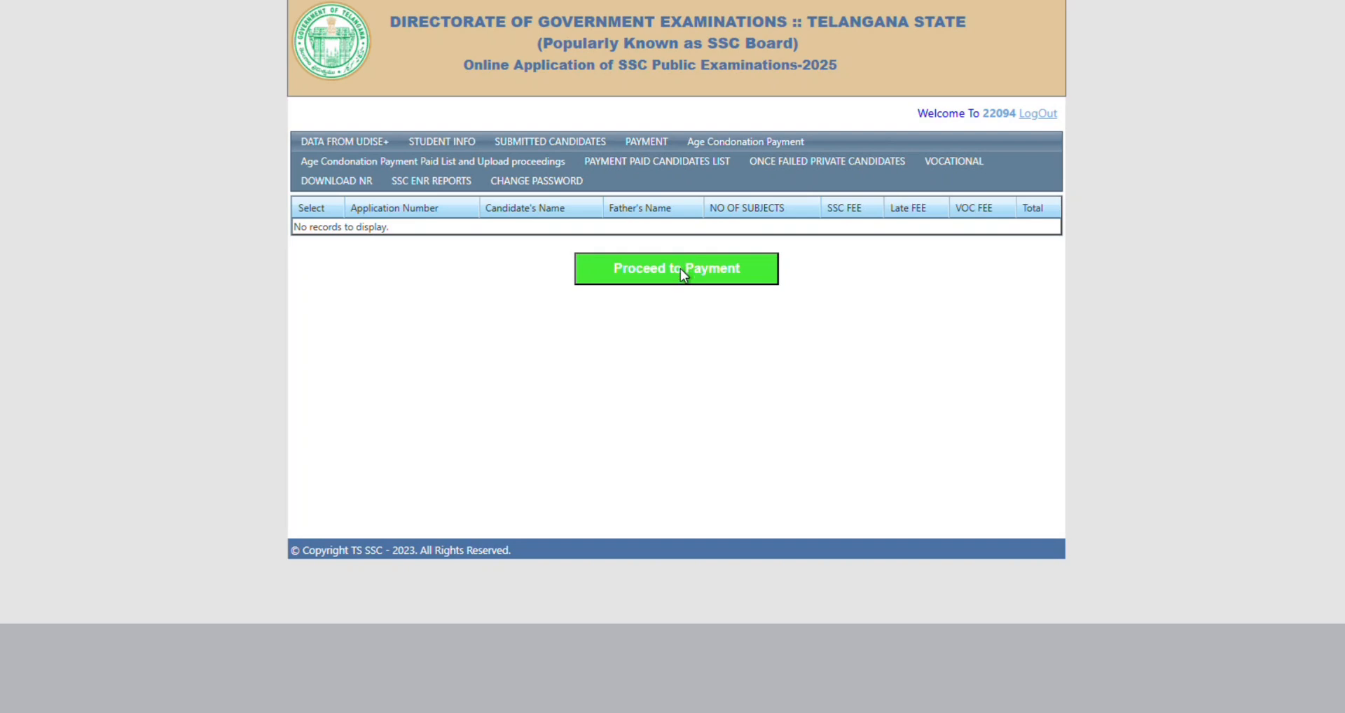
From Payment Paid Candidates List, choose the 2024-25 Age Condonation Payment Paid List.
left_click(674, 164)
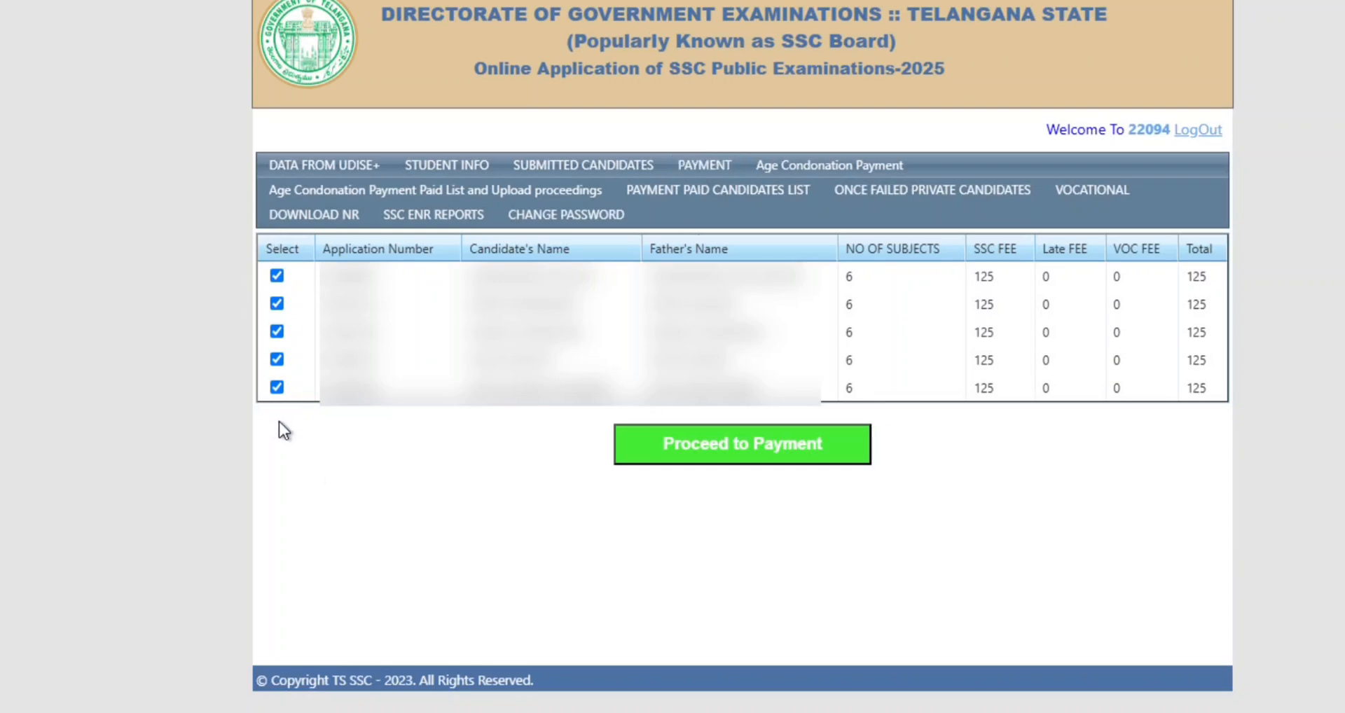
left_click(424, 193)
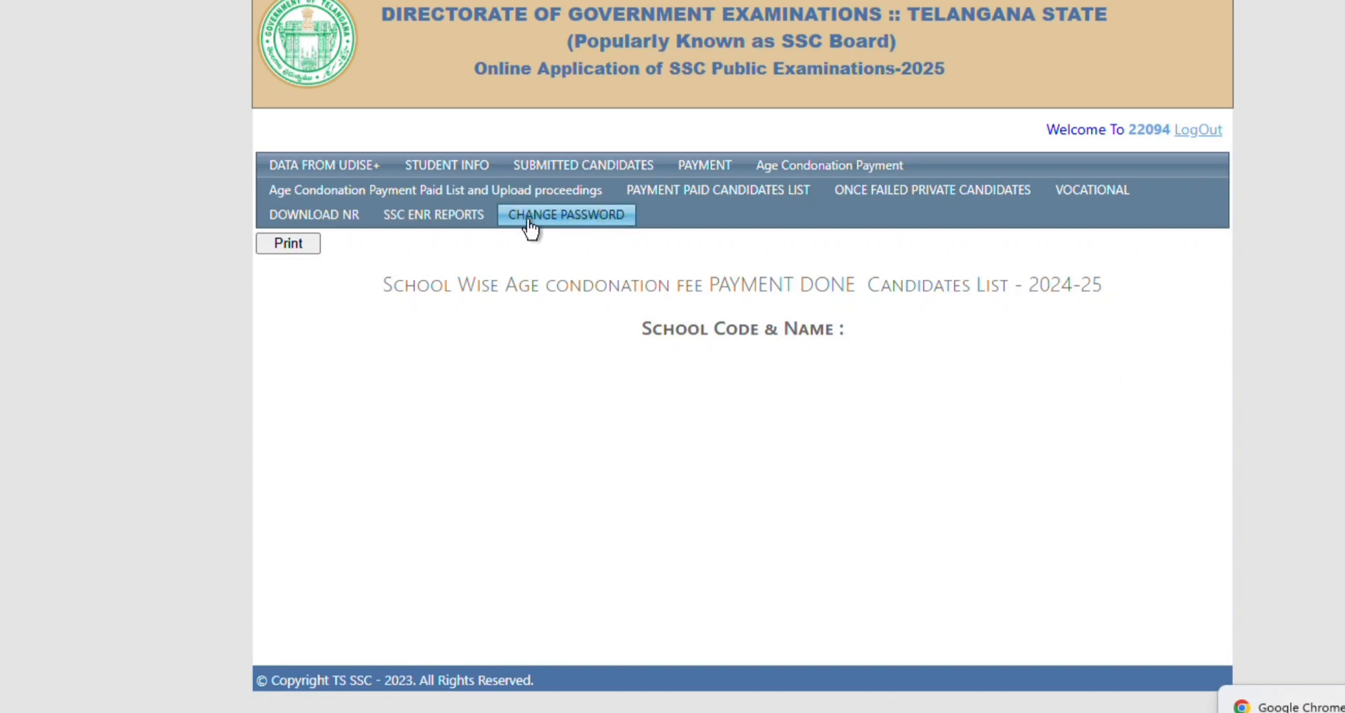
Generate the 625 fee payment for the 5 ticked candidates and send it to IFMIS e-Payments.
left_click(704, 168)
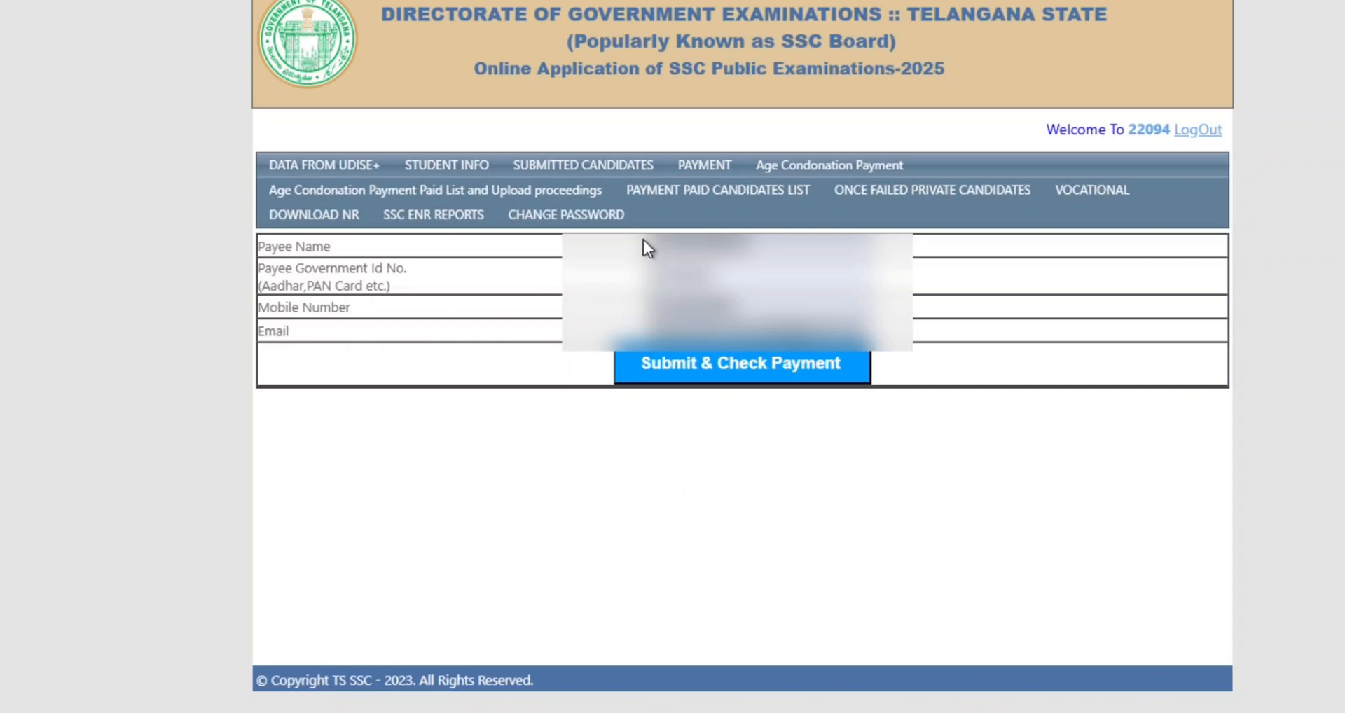
left_click(716, 378)
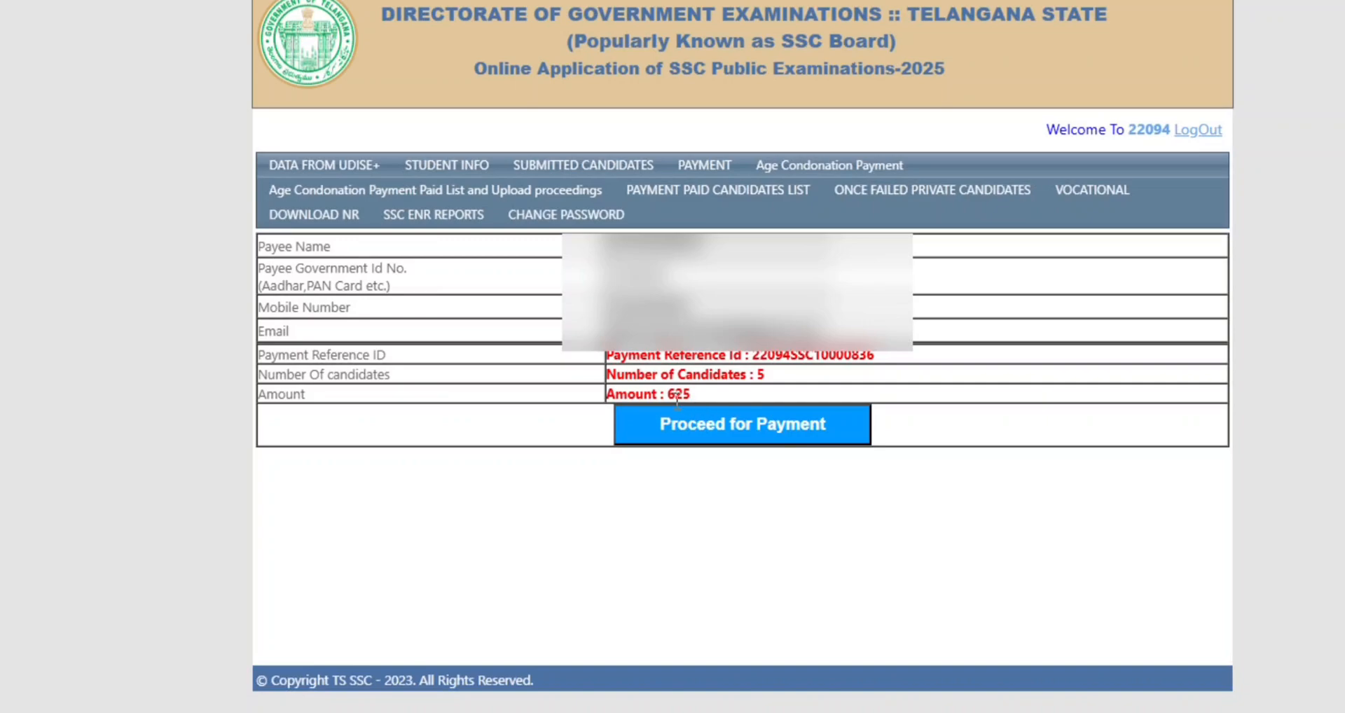
left_click(747, 429)
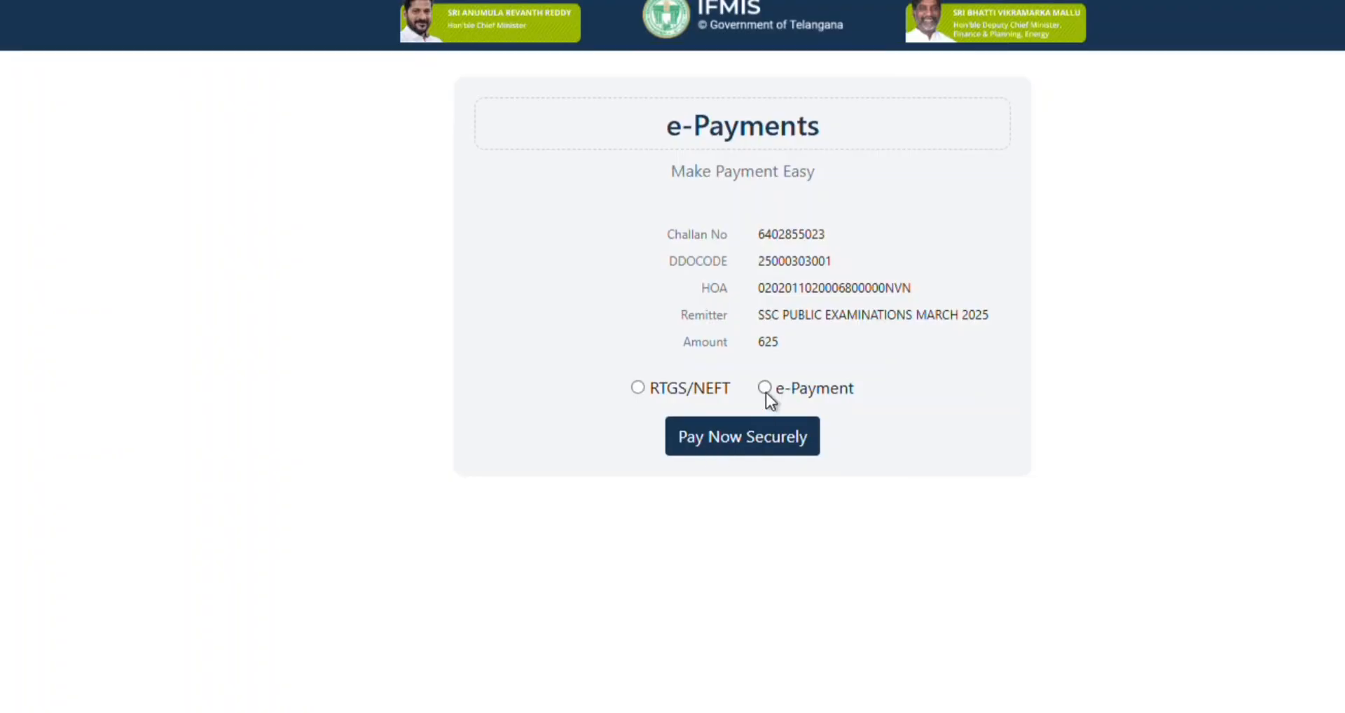
Pay the 625 challan by e-Payment, selecting State Bank of India, and continue securely.
left_click(764, 389)
left_click(947, 176)
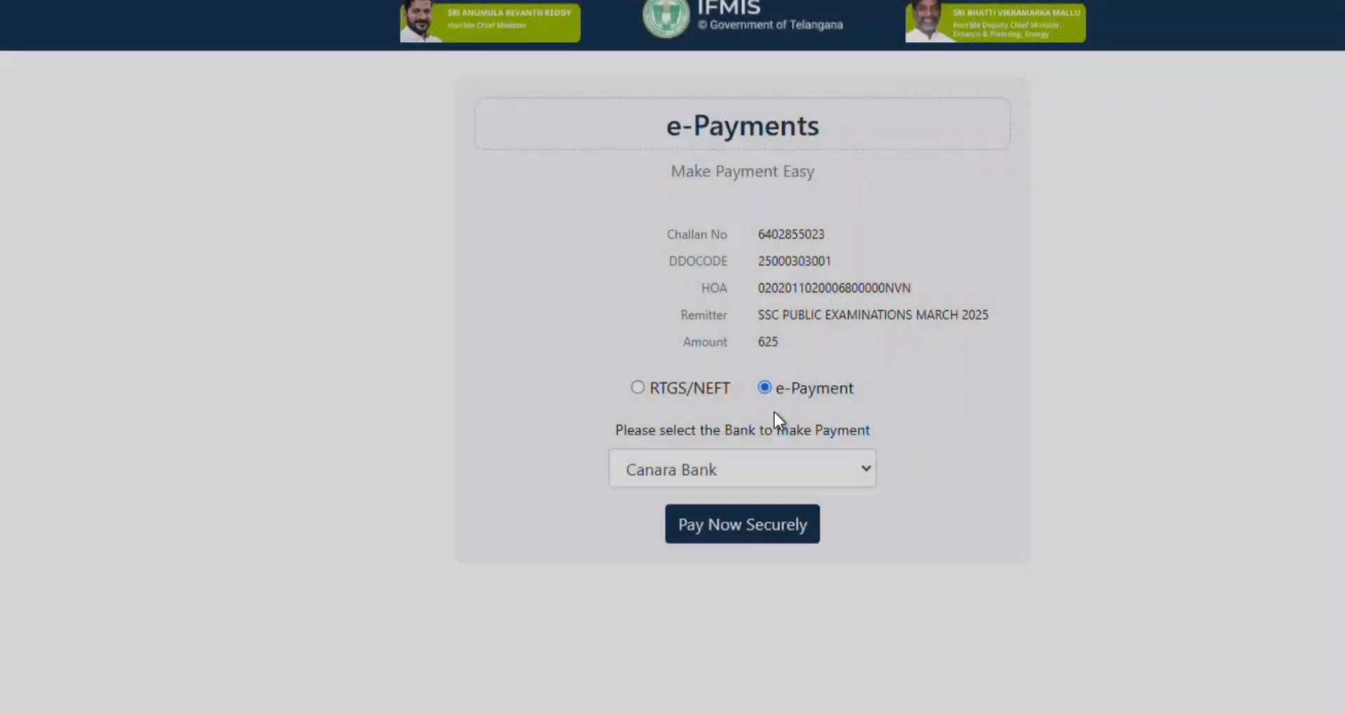
left_click(754, 474)
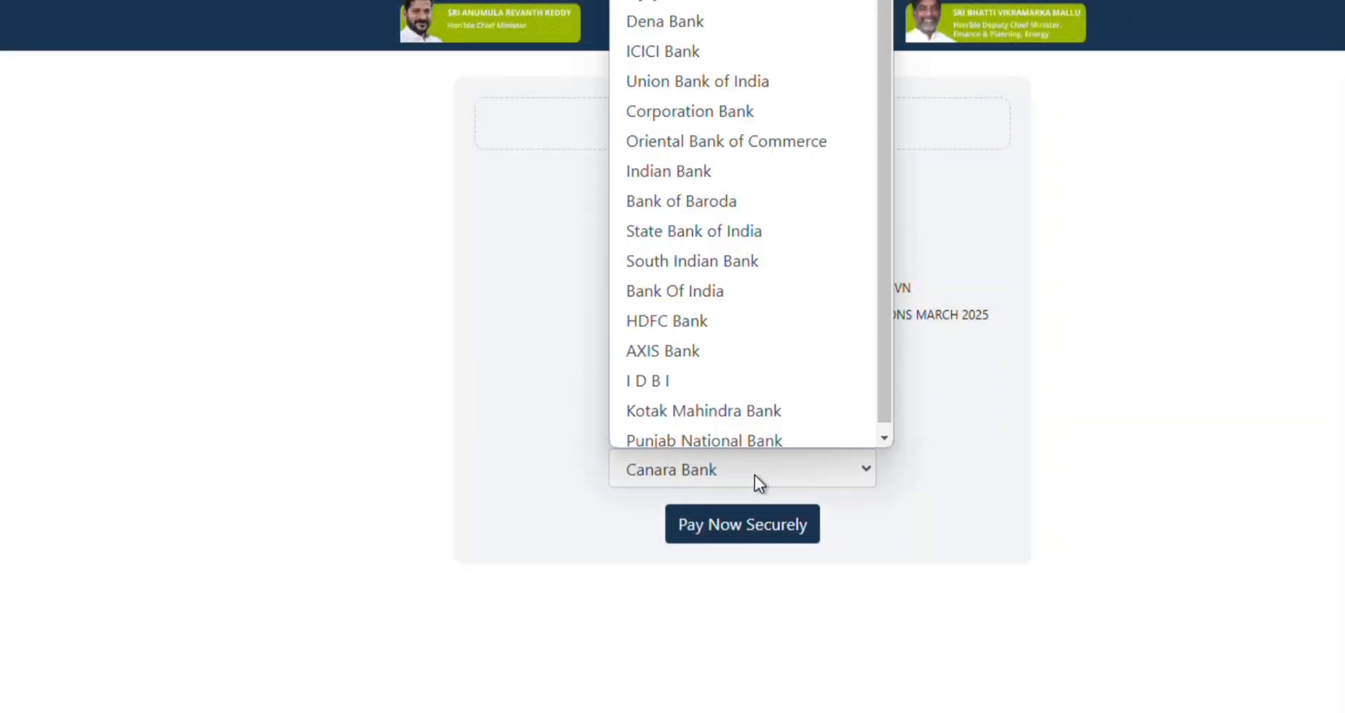
left_click(702, 225)
left_click(764, 531)
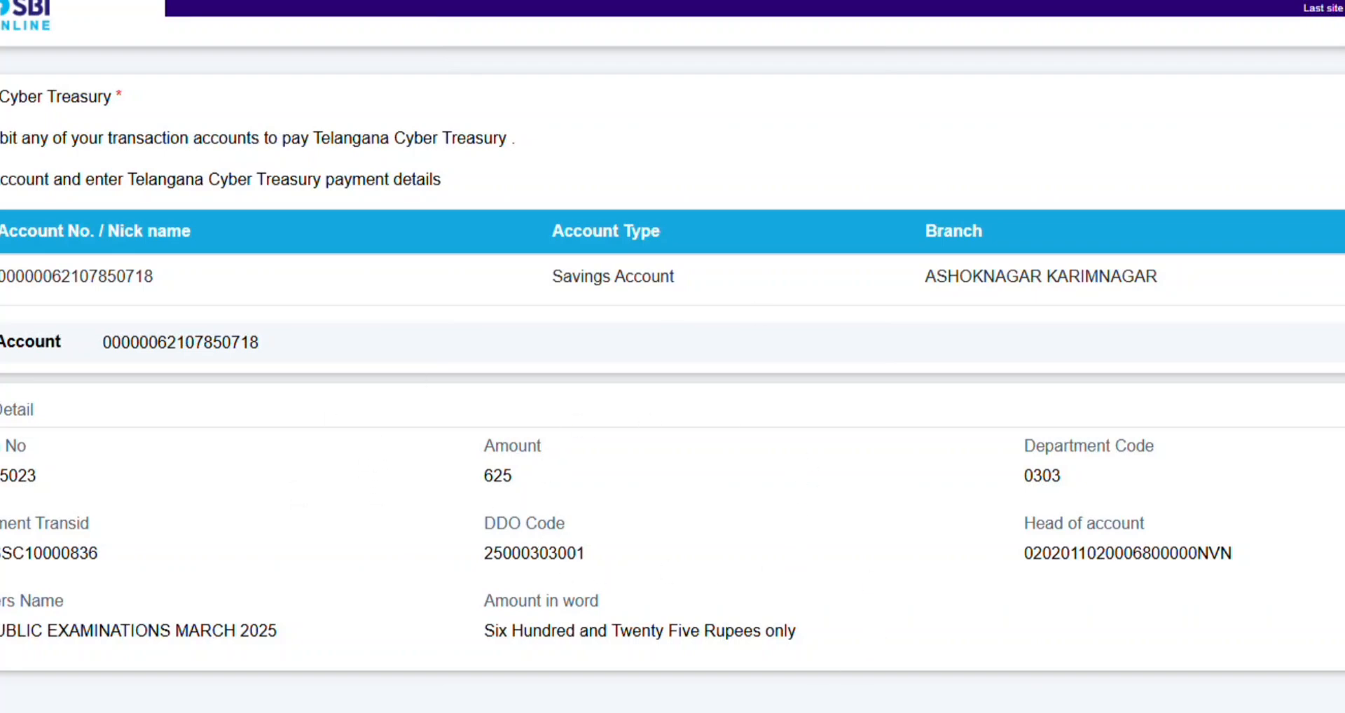
Submit the SBI transaction, enter the high security password (OTP), and confirm the 625 payment.
left_click(839, 669)
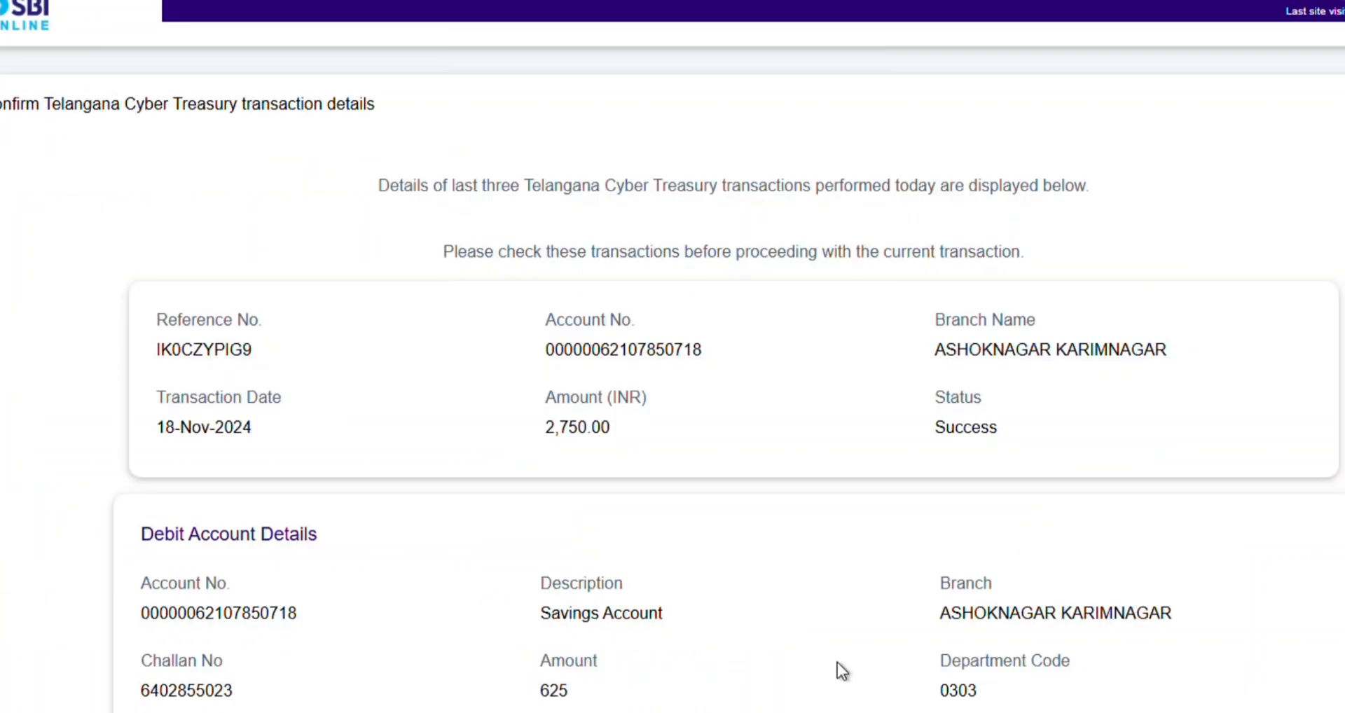
scroll(847, 669, "down", 5)
left_click(710, 604)
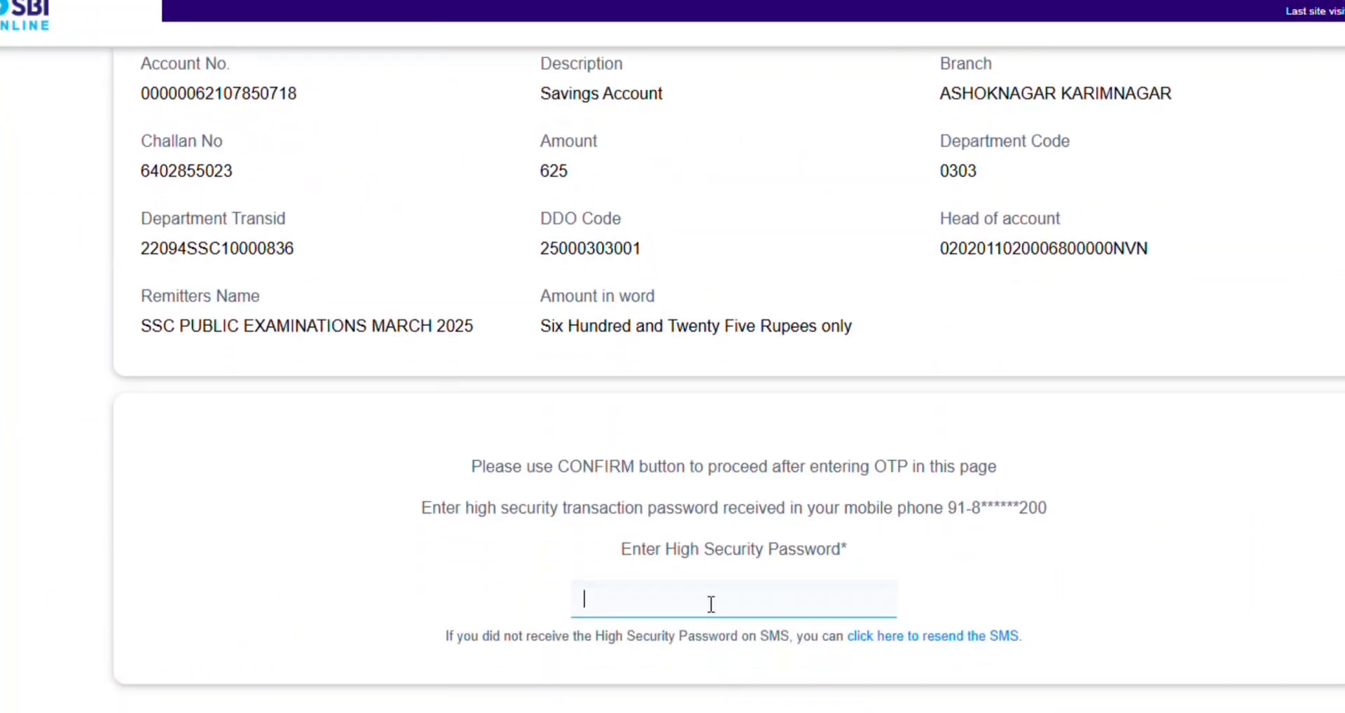
type("******")
left_click(735, 707)
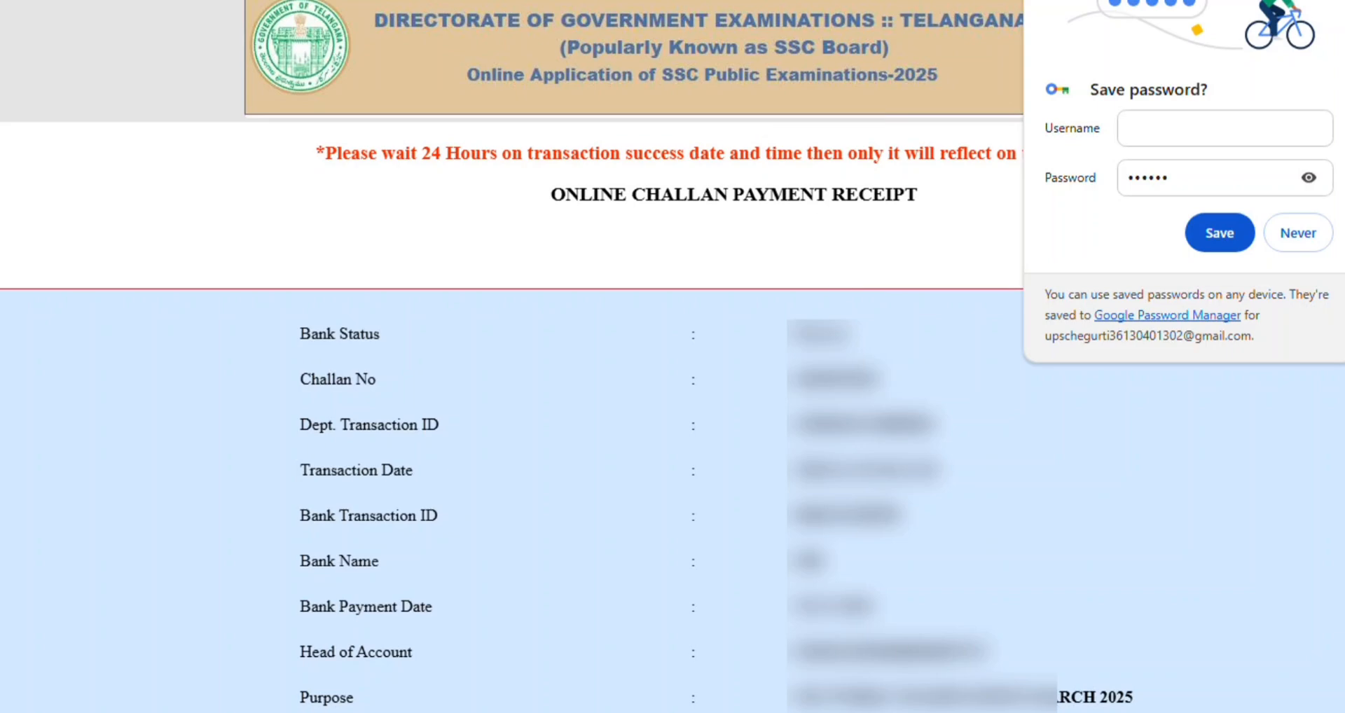
Print the 625 challan receipt with Save as PDF and save it to the Desktop.
scroll(876, 527, "down", 3)
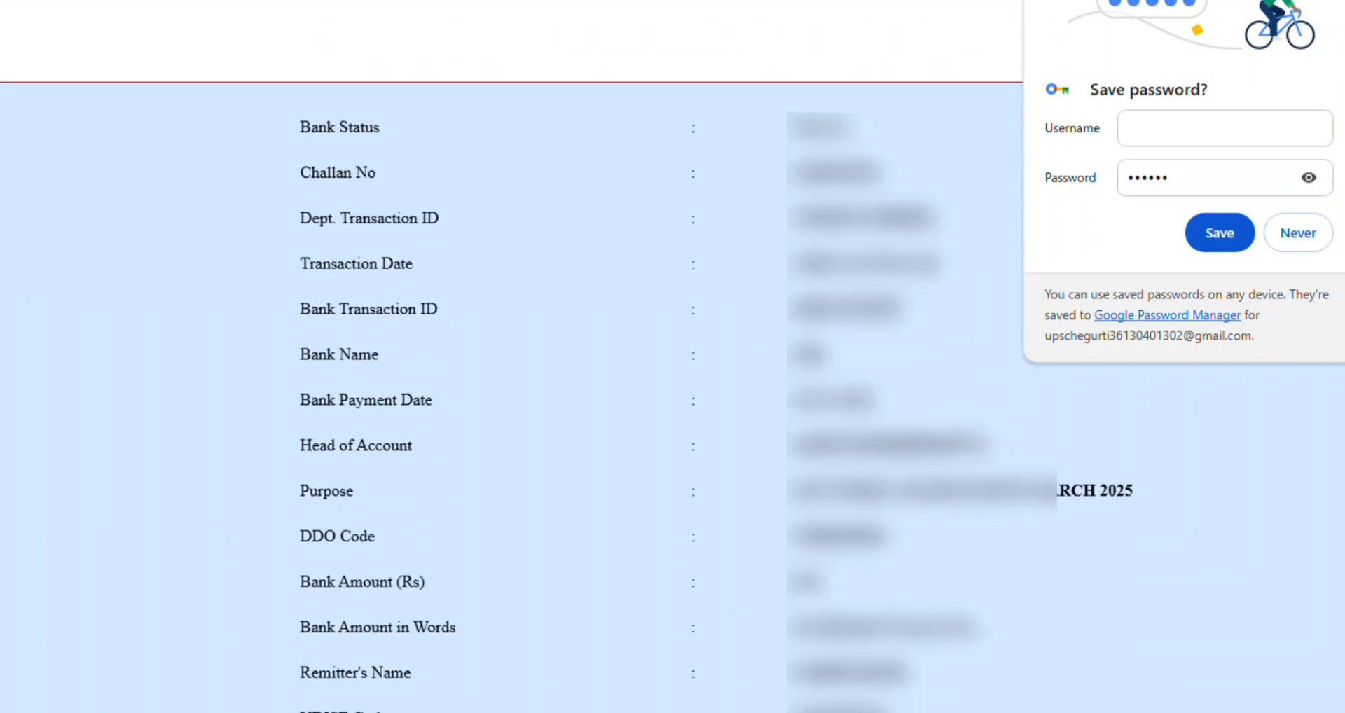
key("ctrl+p")
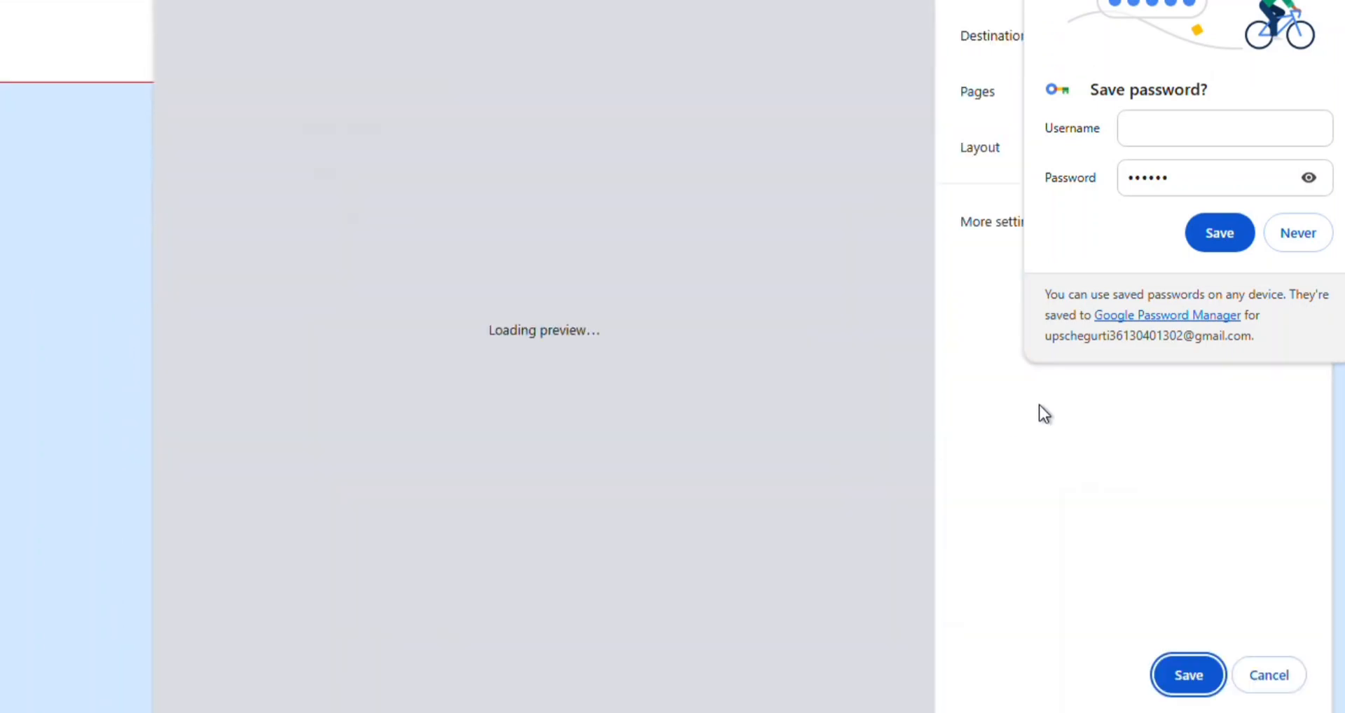
left_click(1324, 1)
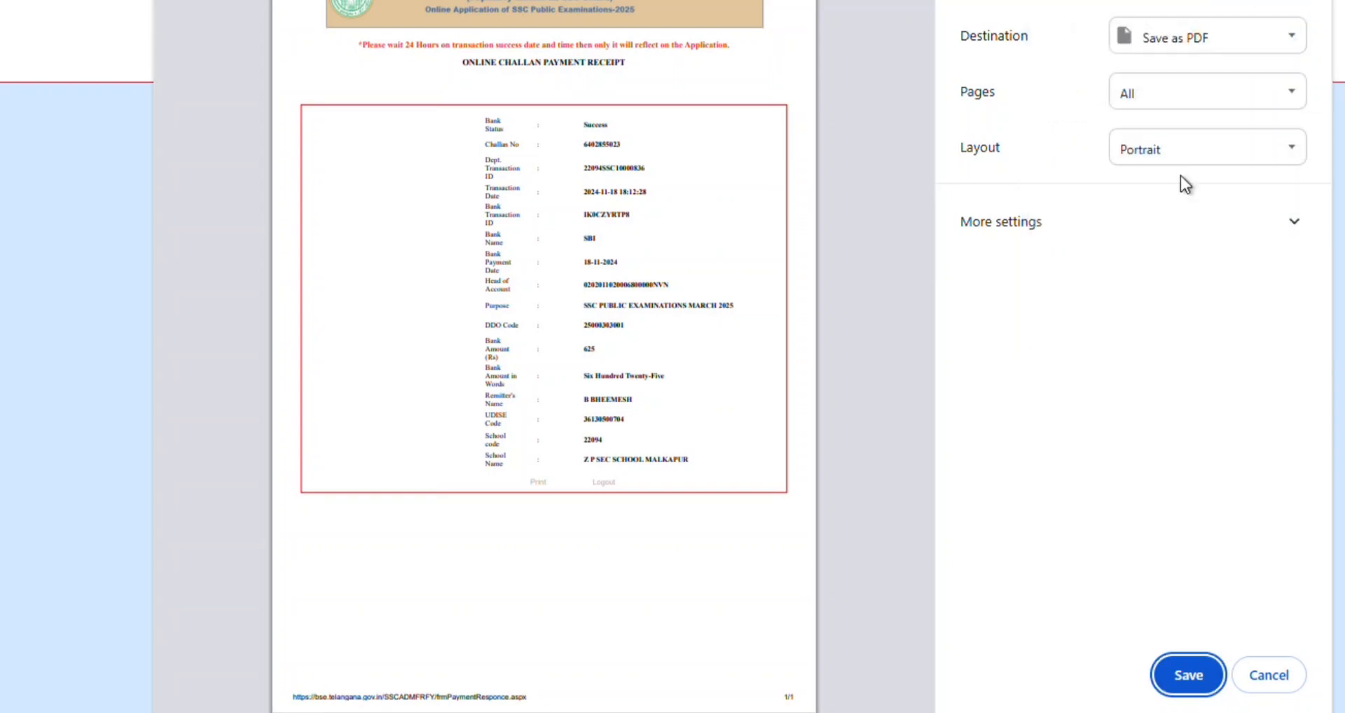
left_click(1189, 676)
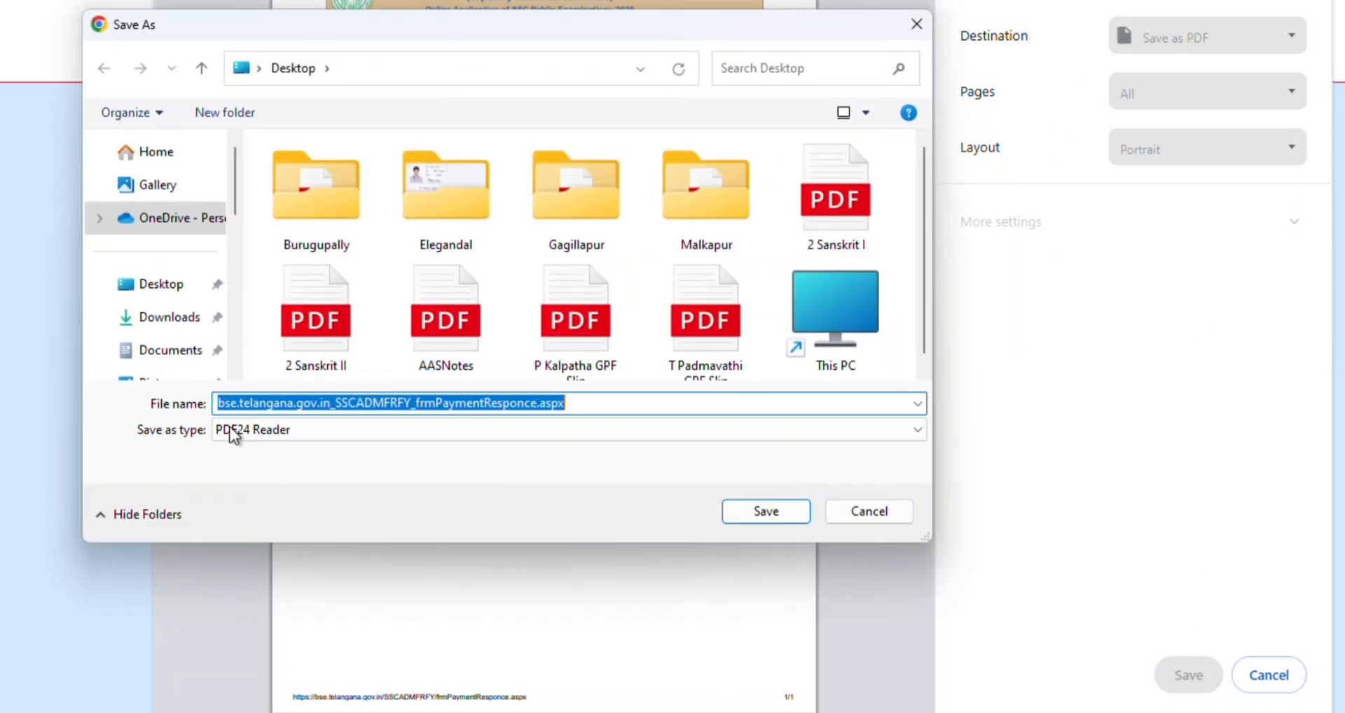
left_click(765, 513)
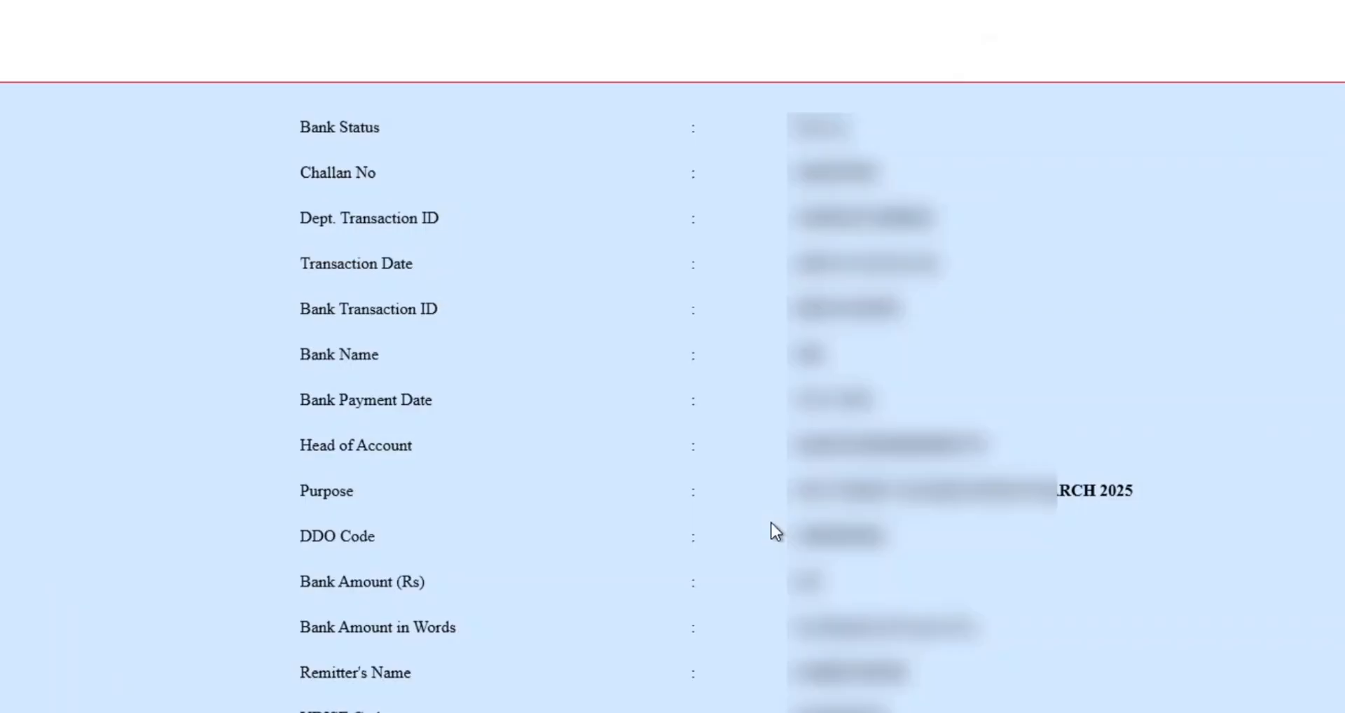